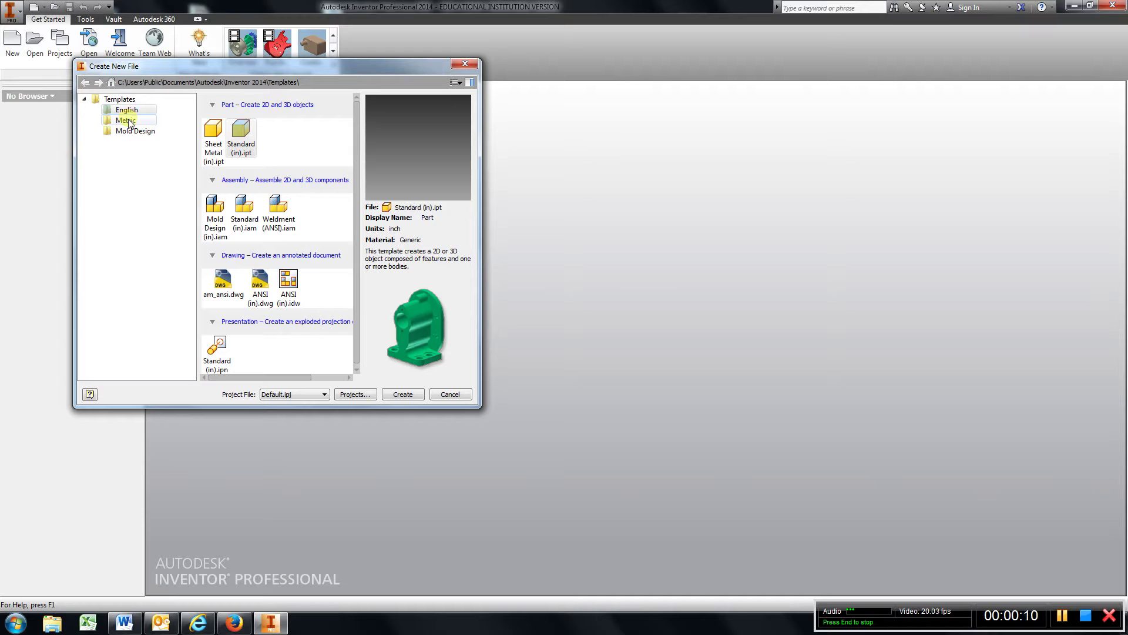
Step: Create a new part file from the metric Standard (mm).ipt template
left_click(127, 120)
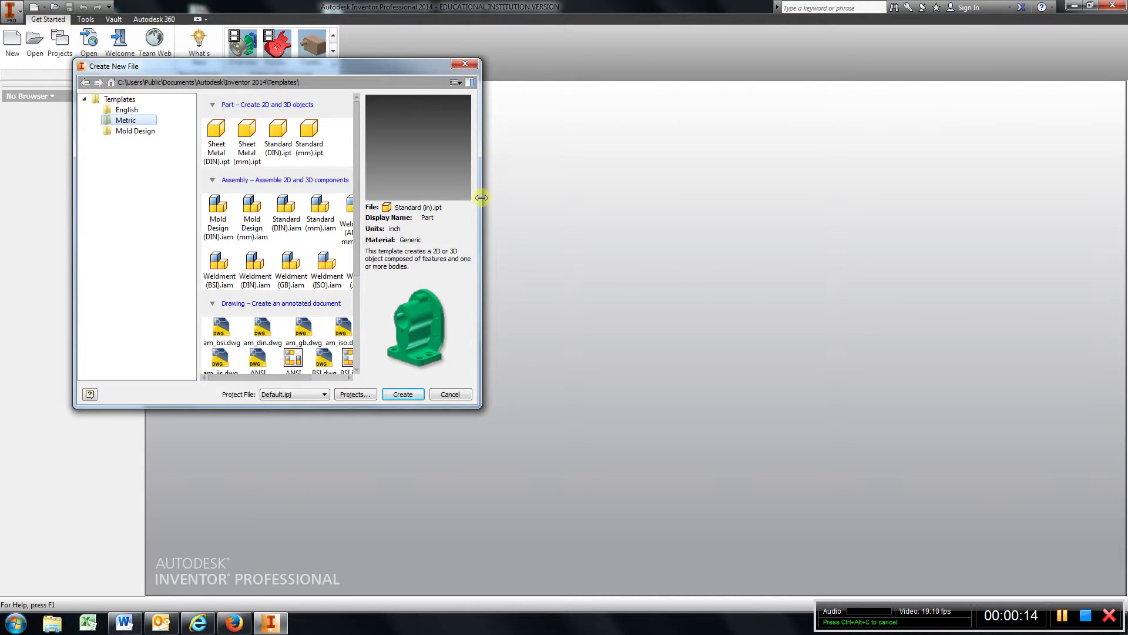
left_click_drag(480, 194, 767, 190)
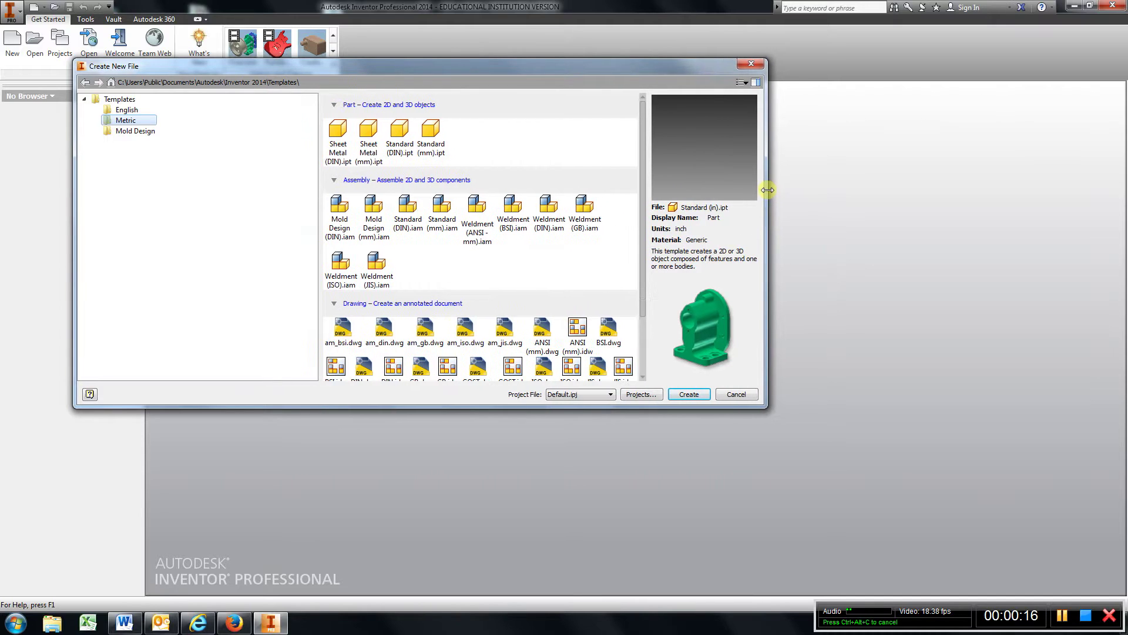
left_click(437, 139)
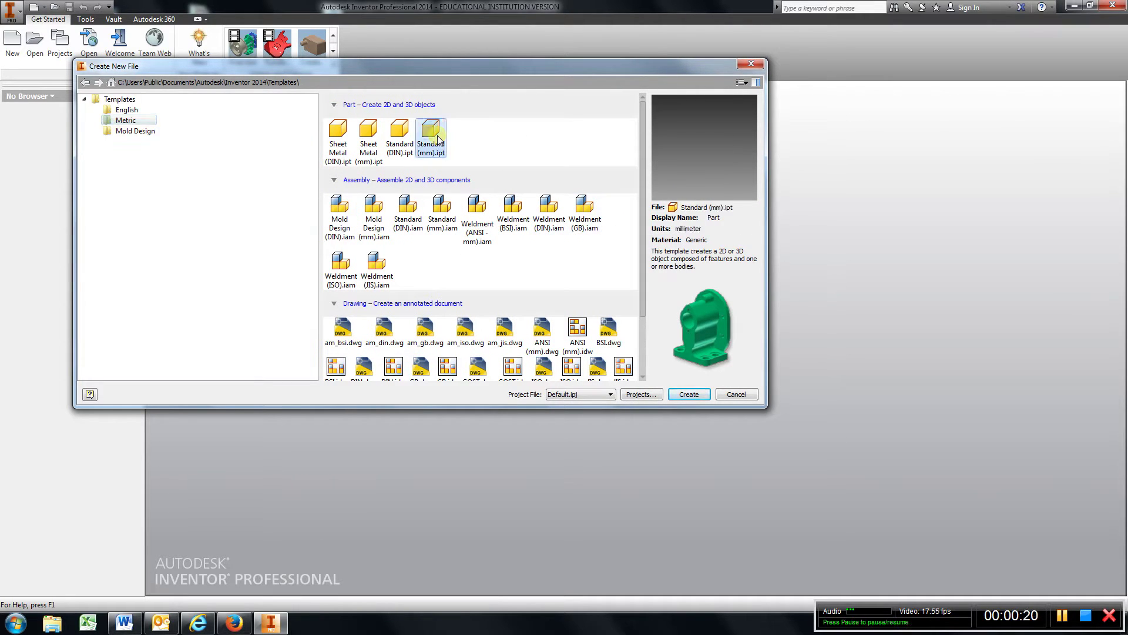
left_click(685, 394)
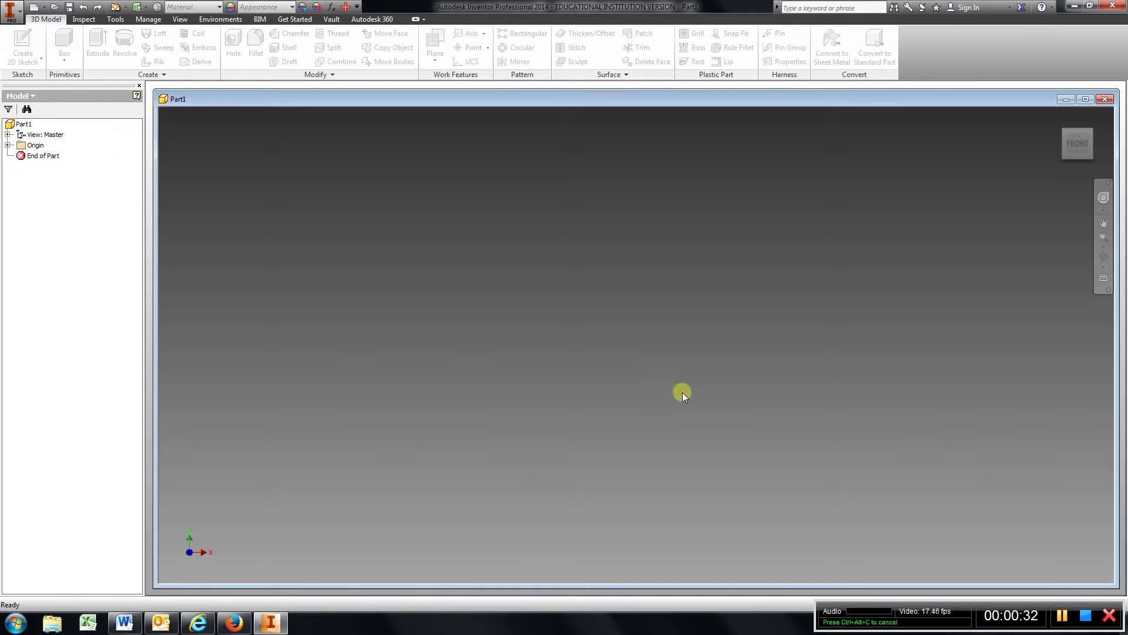
Step: Start a new 2D sketch on the XY origin plane
left_click(7, 145)
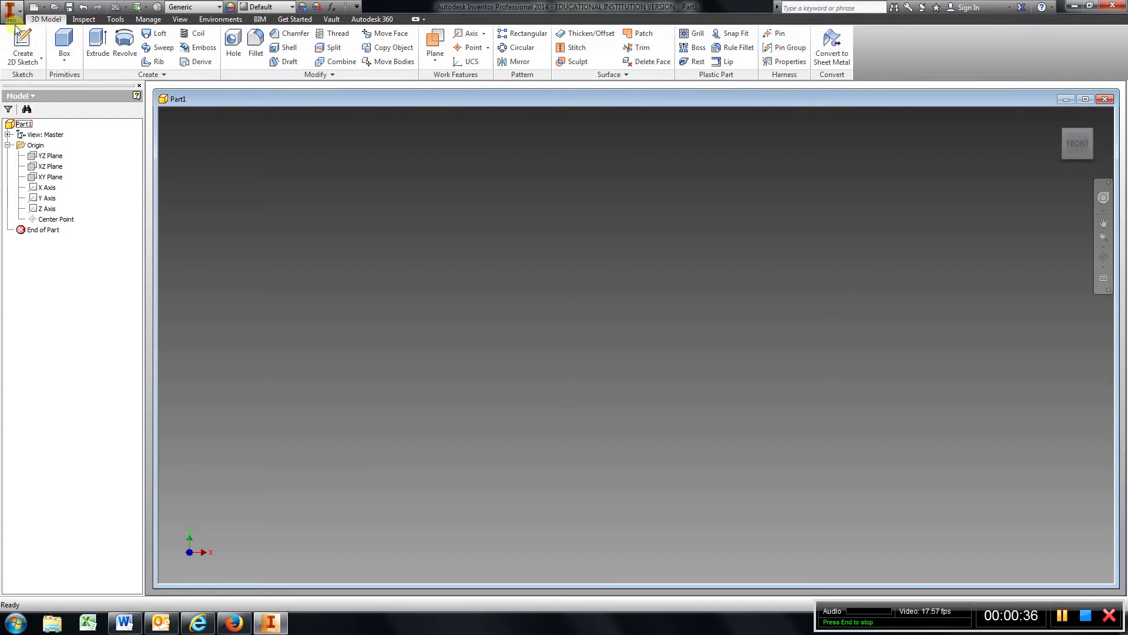
left_click(21, 39)
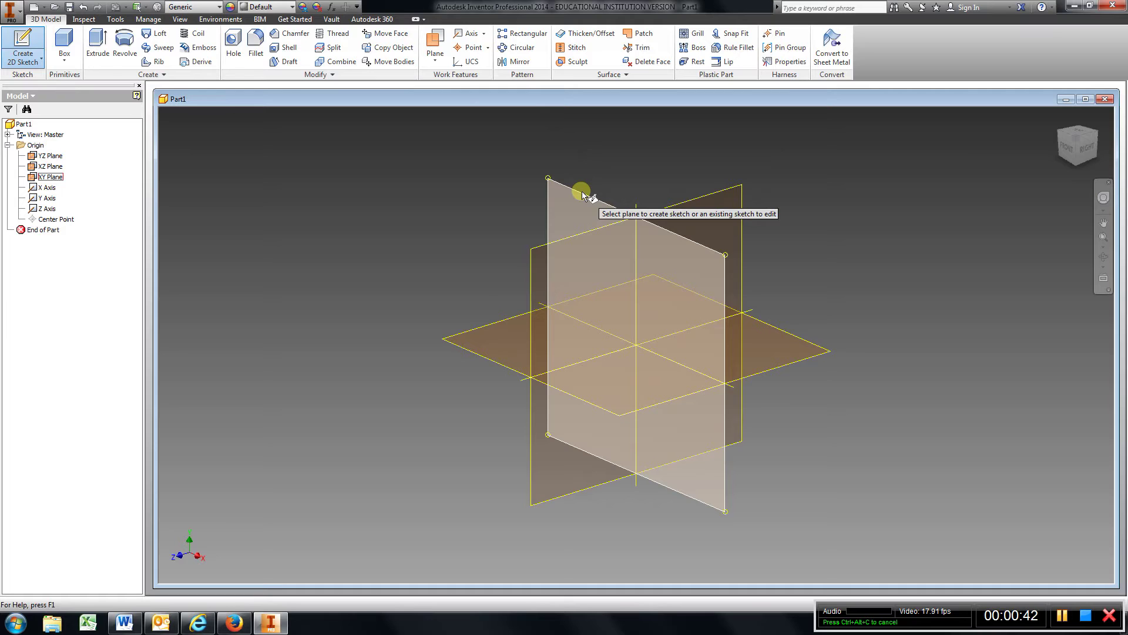
left_click(583, 194)
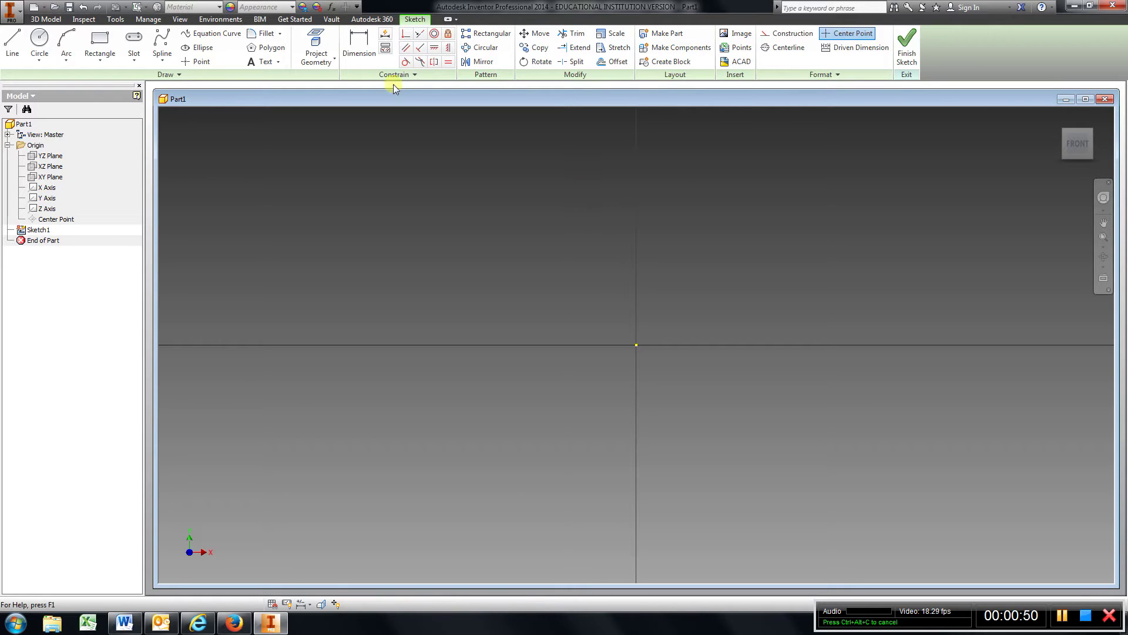
Step: Sketch a 60 mm diameter circle centered on the horizontal axis, about 22 mm to the left of the origin
left_click(44, 44)
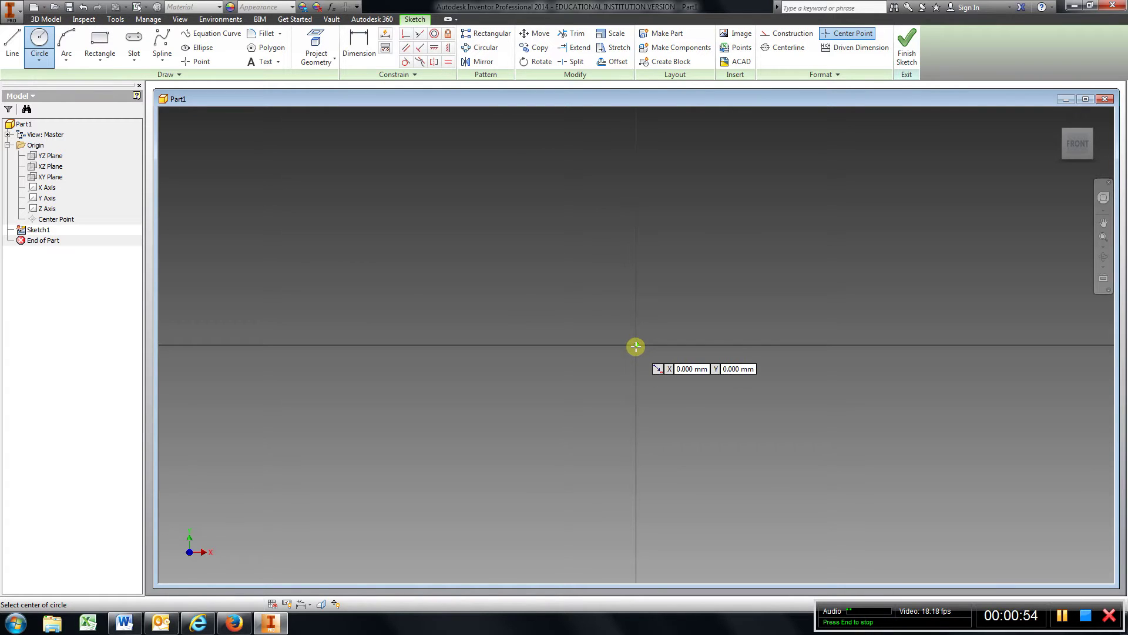
left_click(333, 345)
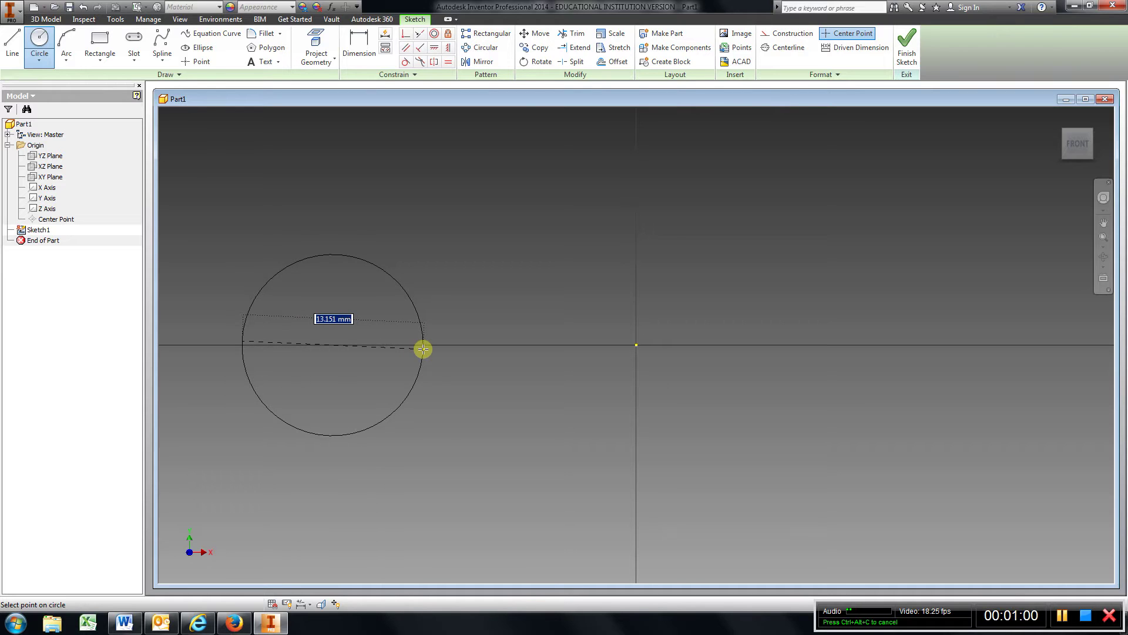
type("60")
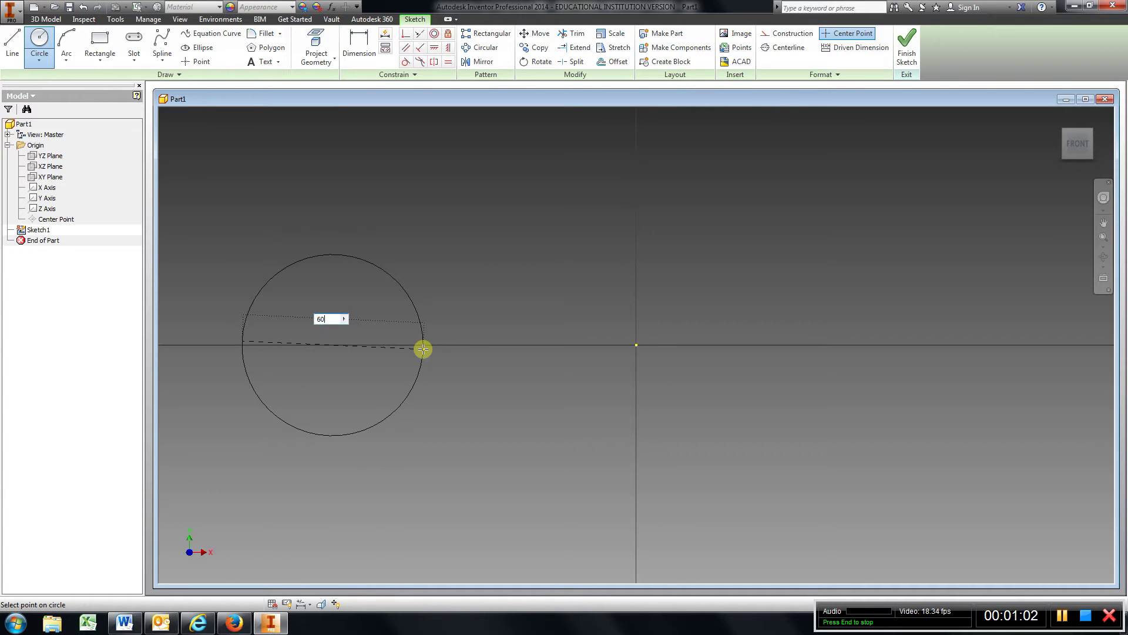
key("Return")
scroll(431, 385, "down", 10)
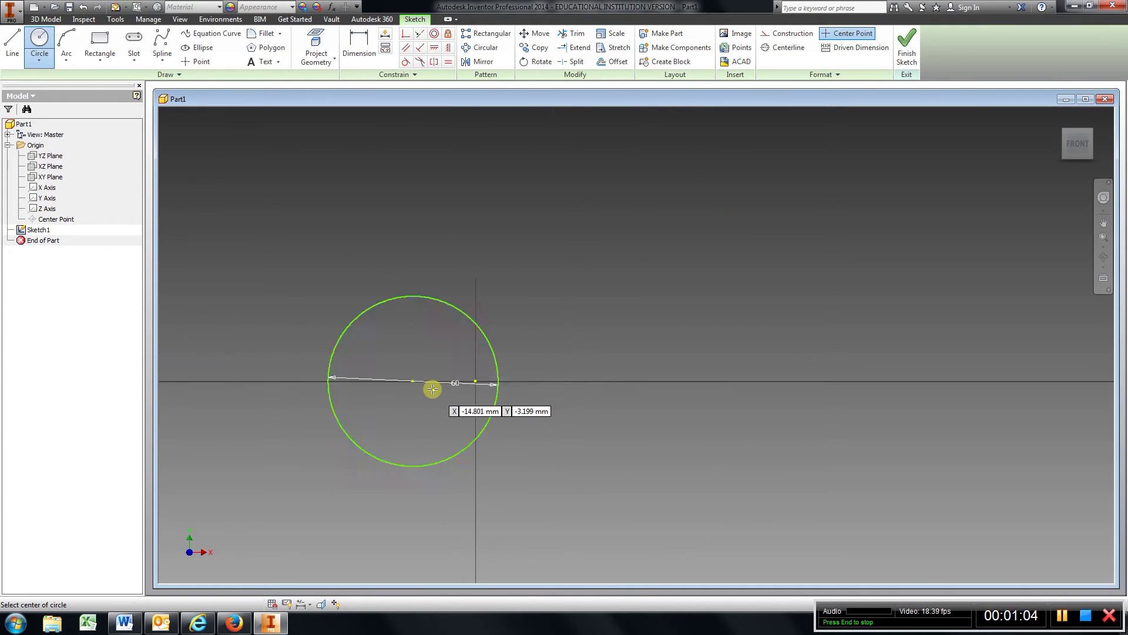
scroll(431, 389, "up", 7)
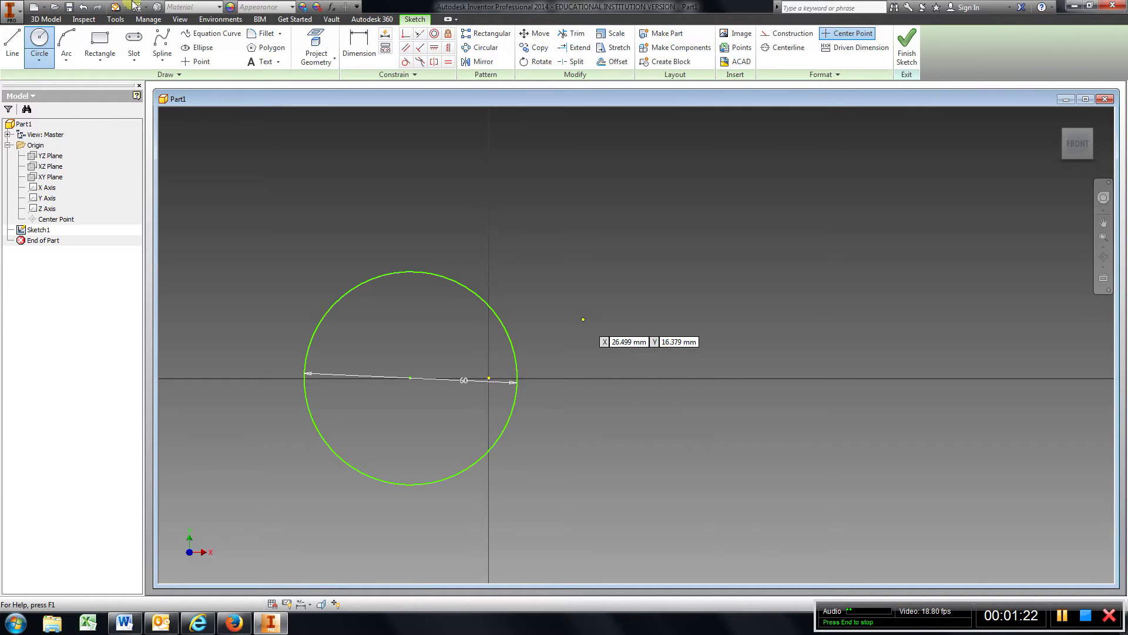
left_click(414, 377)
type("20")
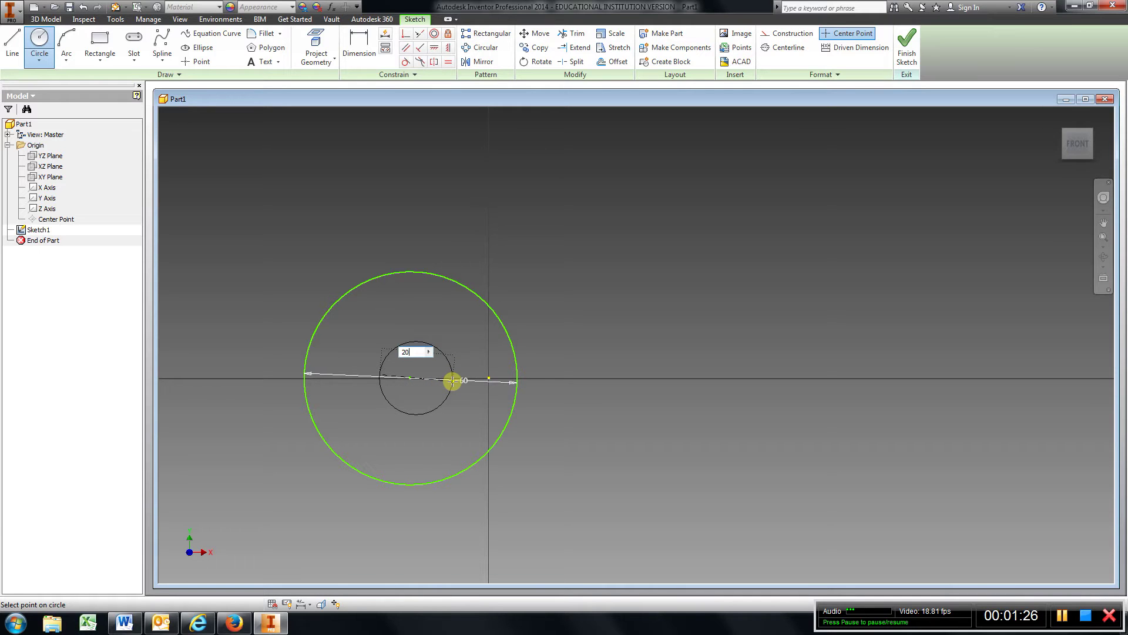
key("Return")
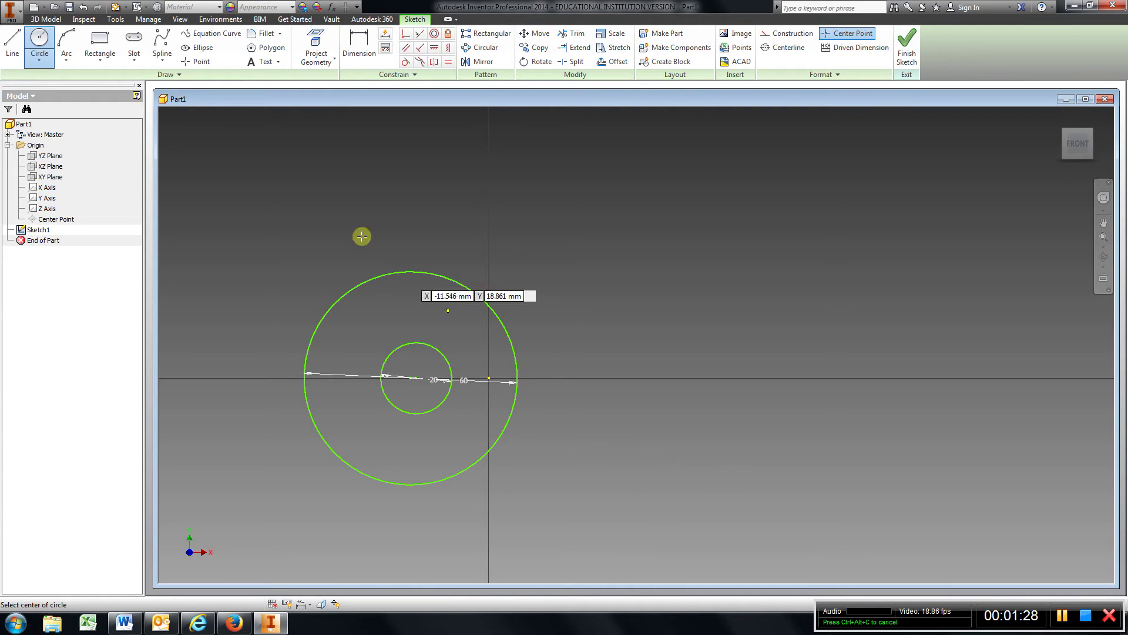
scroll(417, 379, "up", 5)
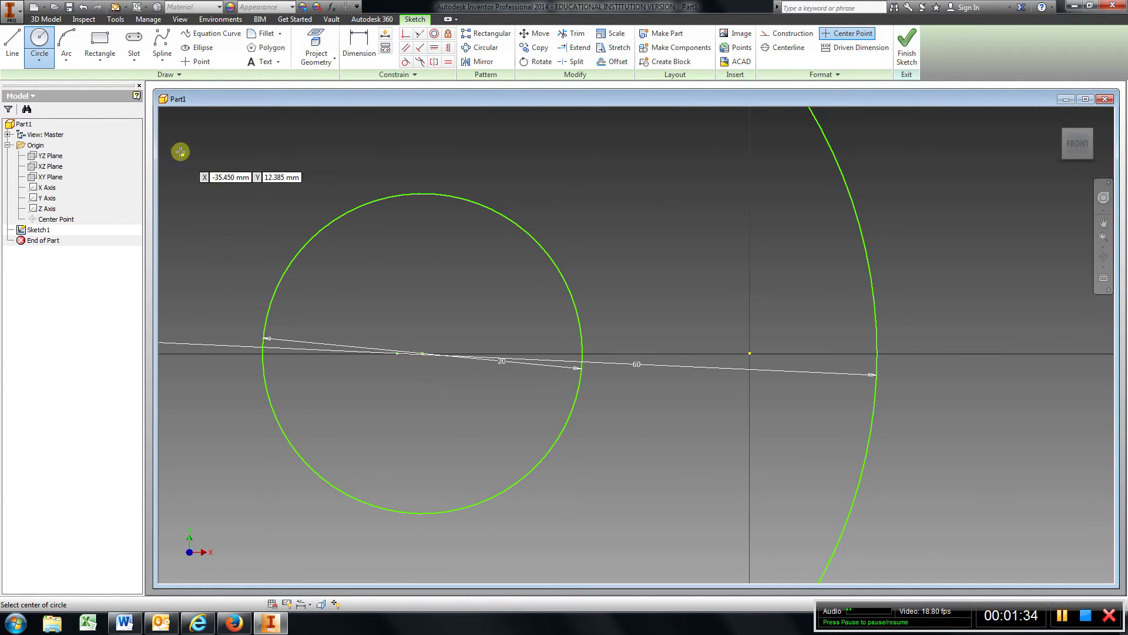
left_click(82, 8)
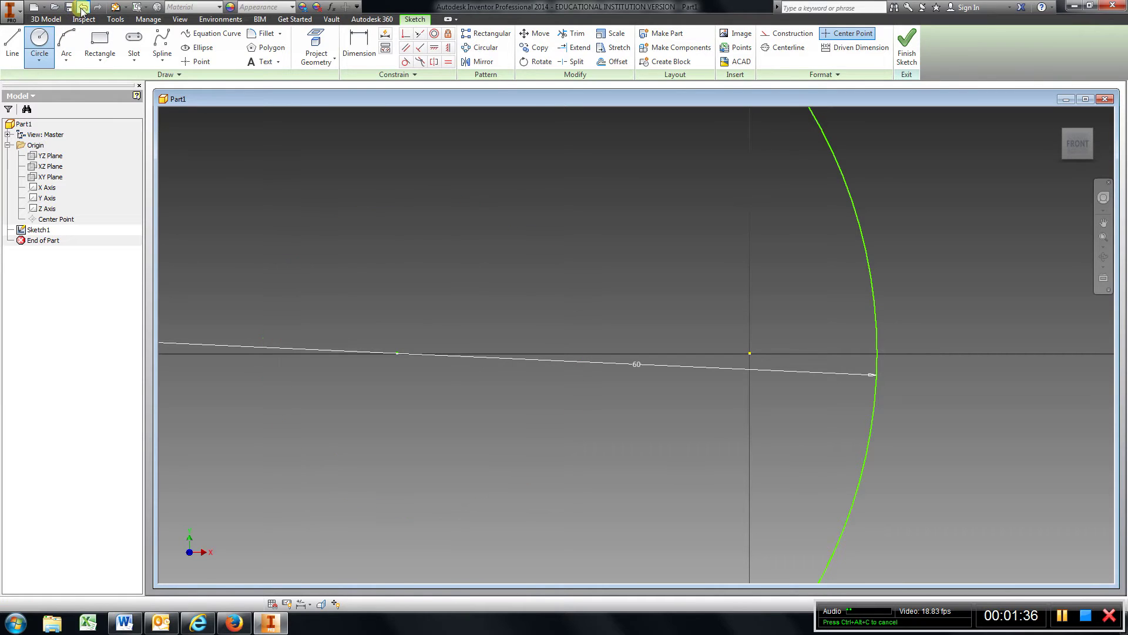
scroll(322, 384, "down", 5)
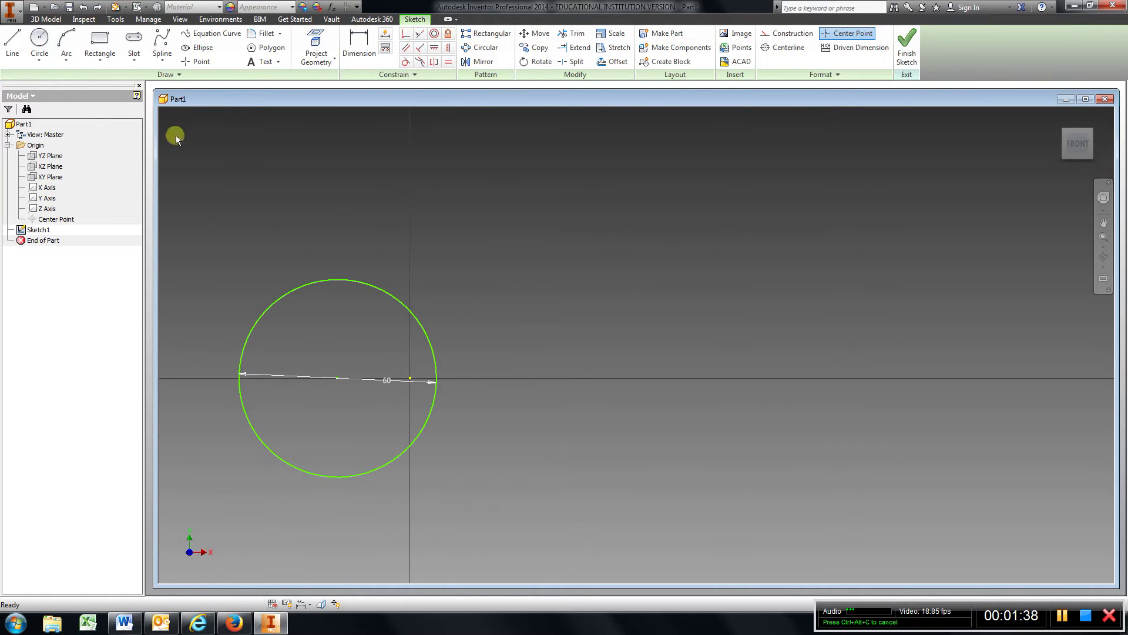
Step: Sketch a 20 mm diameter circle concentric with the 60 mm circle
left_click(40, 40)
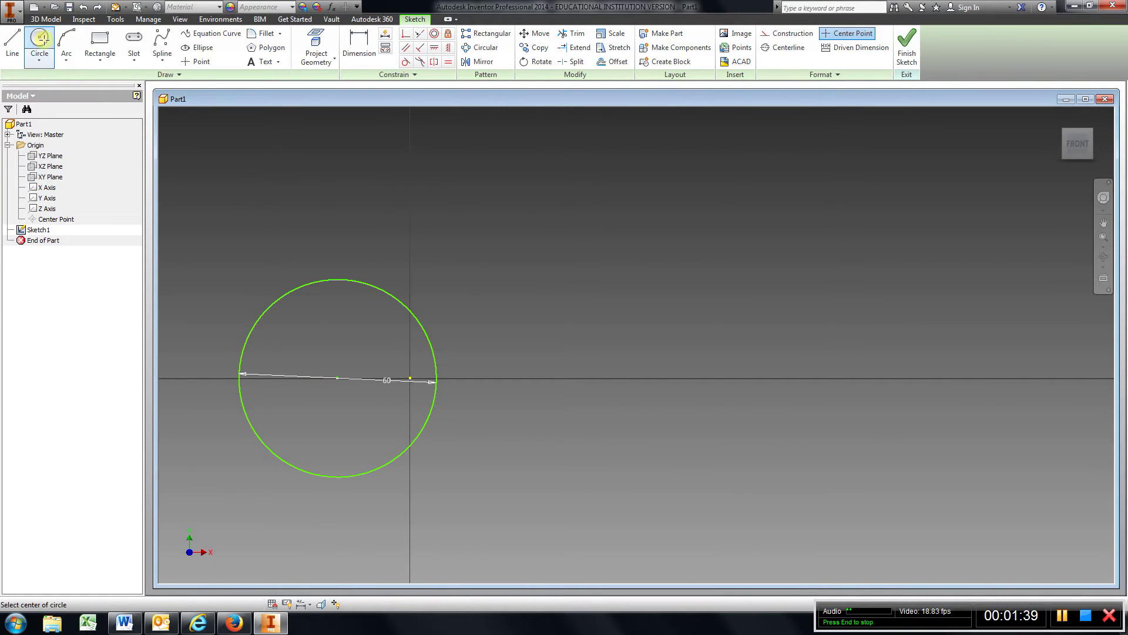
left_click(336, 379)
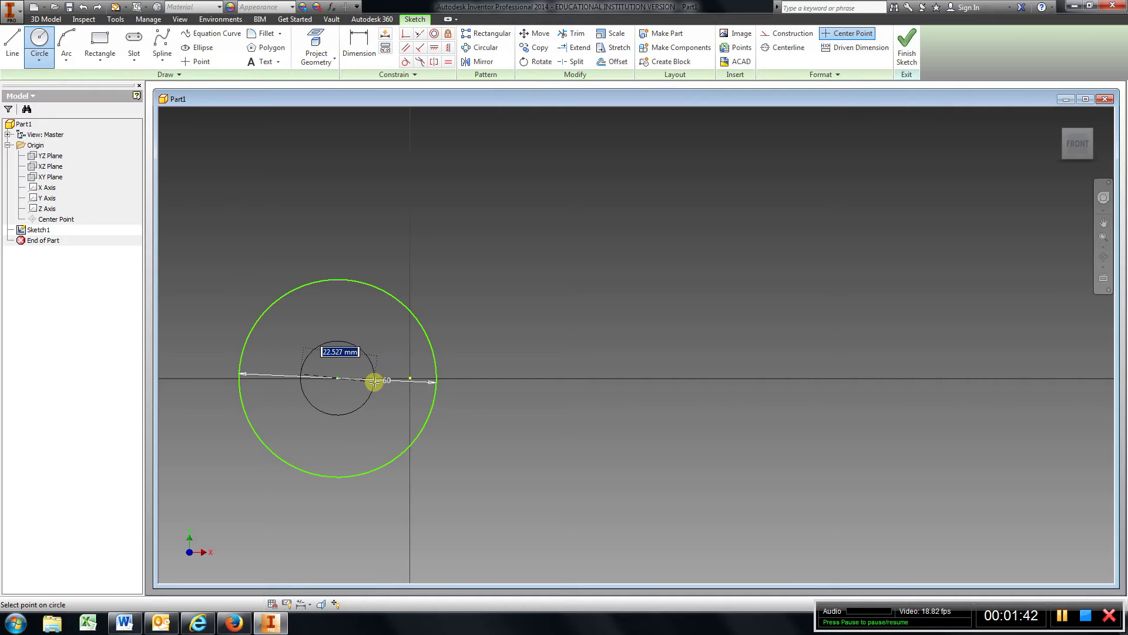
type("3")
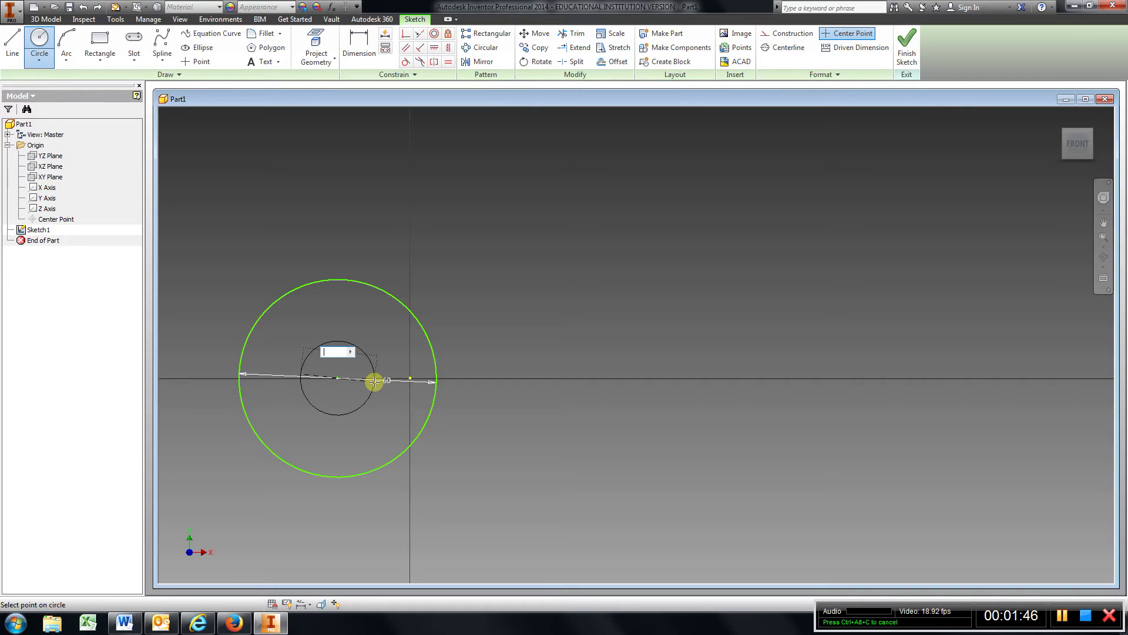
type("0")
key("Return")
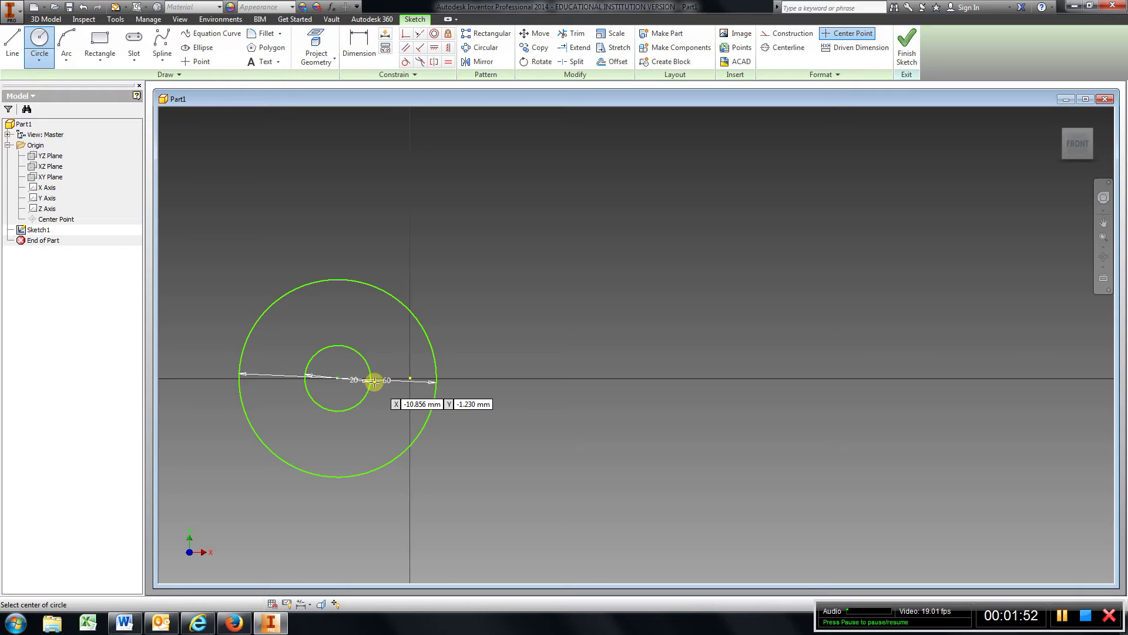
Step: Sketch a 10 mm diameter circle on the horizontal axis, about 70 mm to the right of the concentric circles' center
left_click(566, 378)
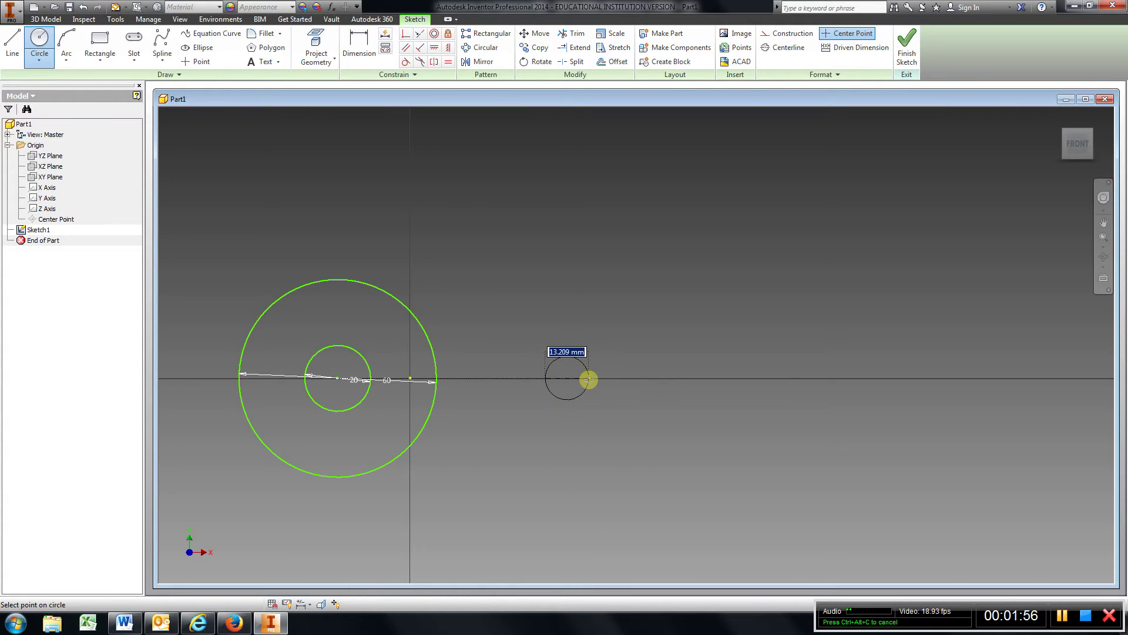
type("1")
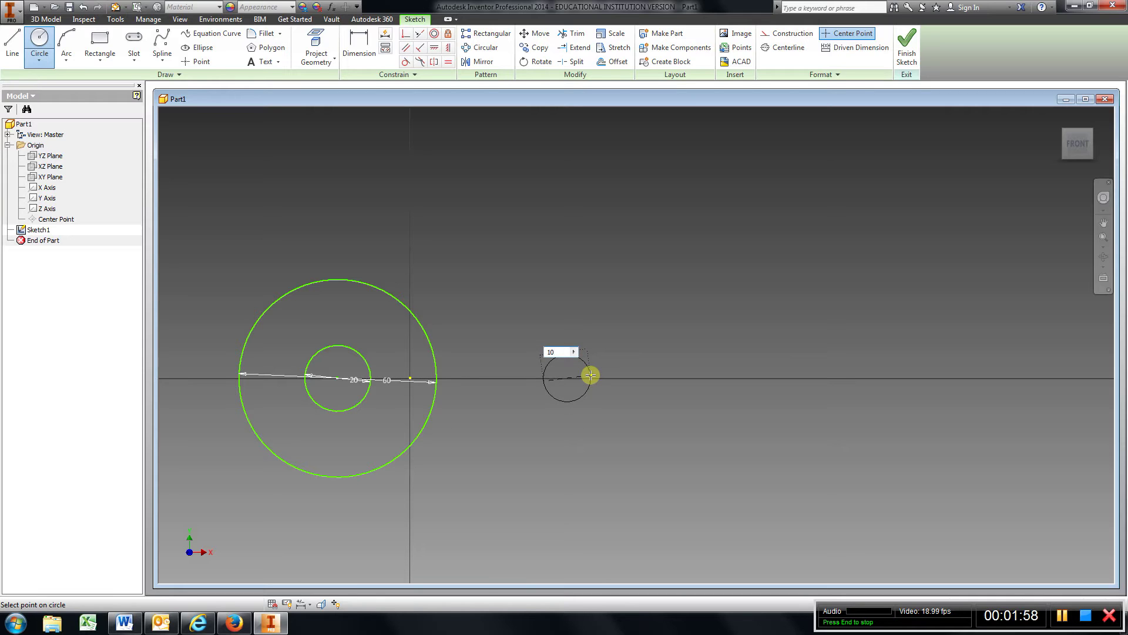
type("0")
key("Return")
Step: Dimension the horizontal distance between the concentric circles' center and the 10 mm circle's center as 48 mm
left_click(355, 62)
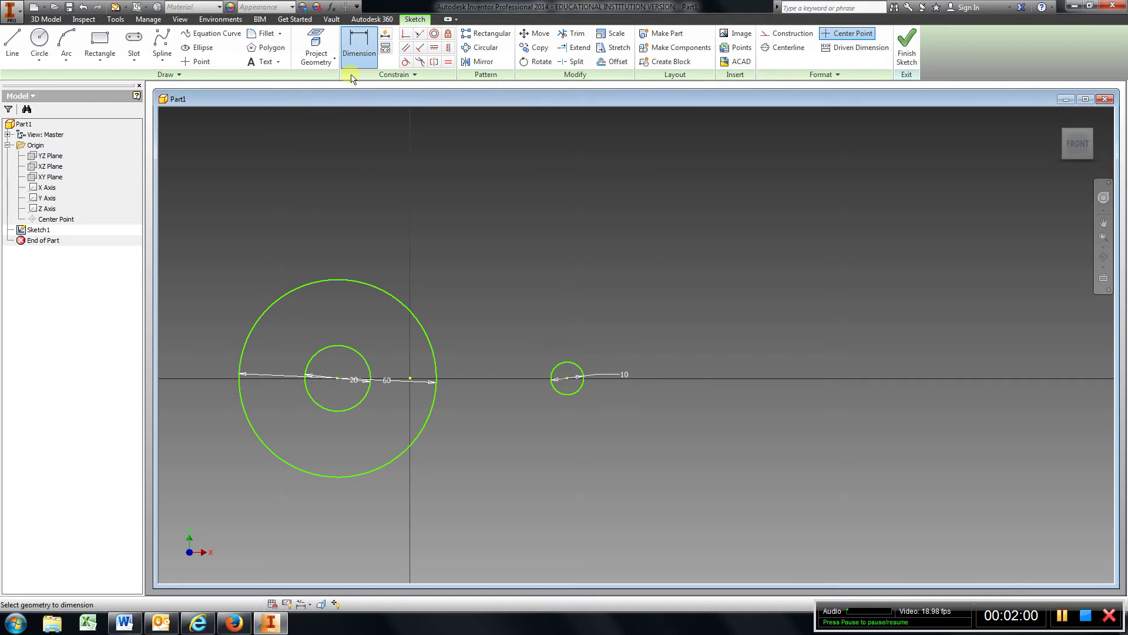
left_click(337, 378)
left_click(567, 378)
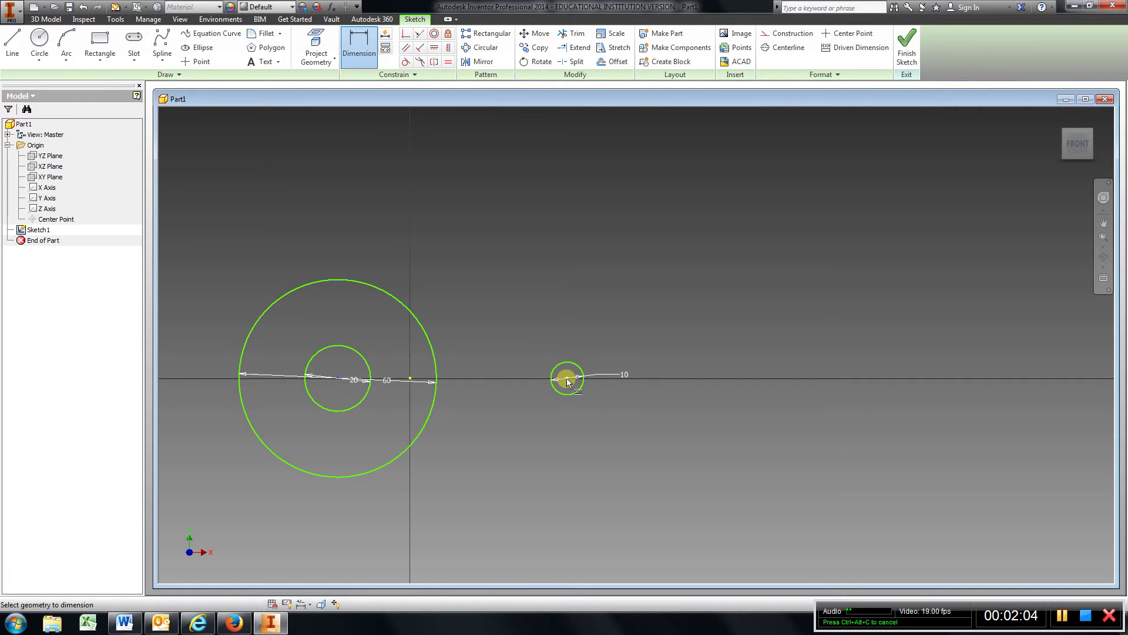
left_click(445, 201)
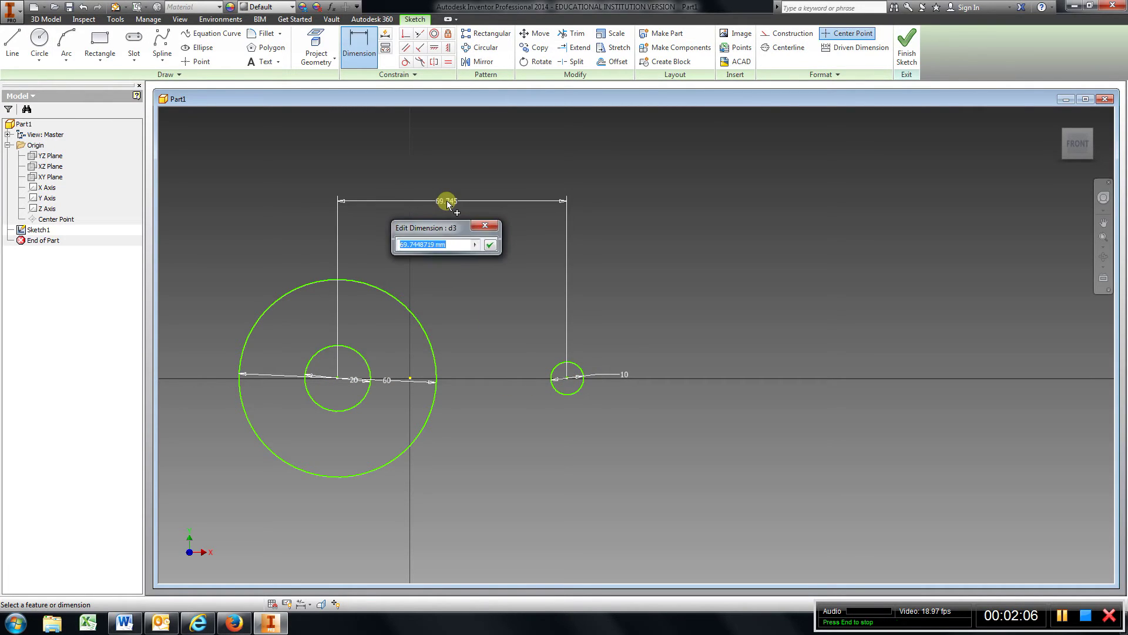
type("48")
key("Return")
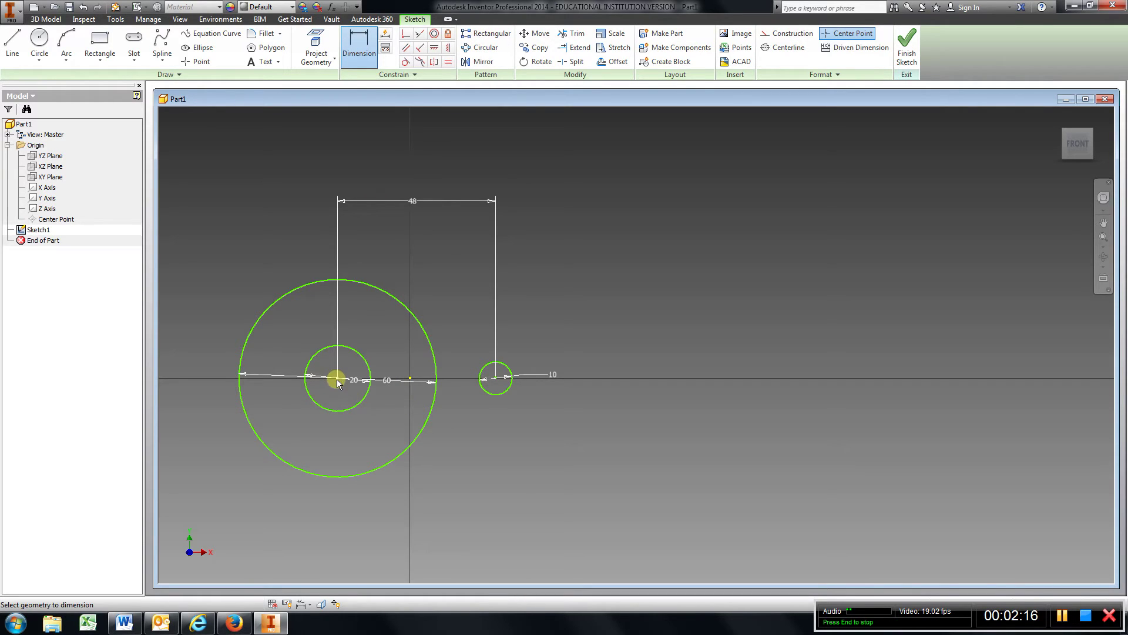
Step: Dimension the horizontal distance between the concentric circles' center and the sketch origin as 0 mm
left_click(410, 378)
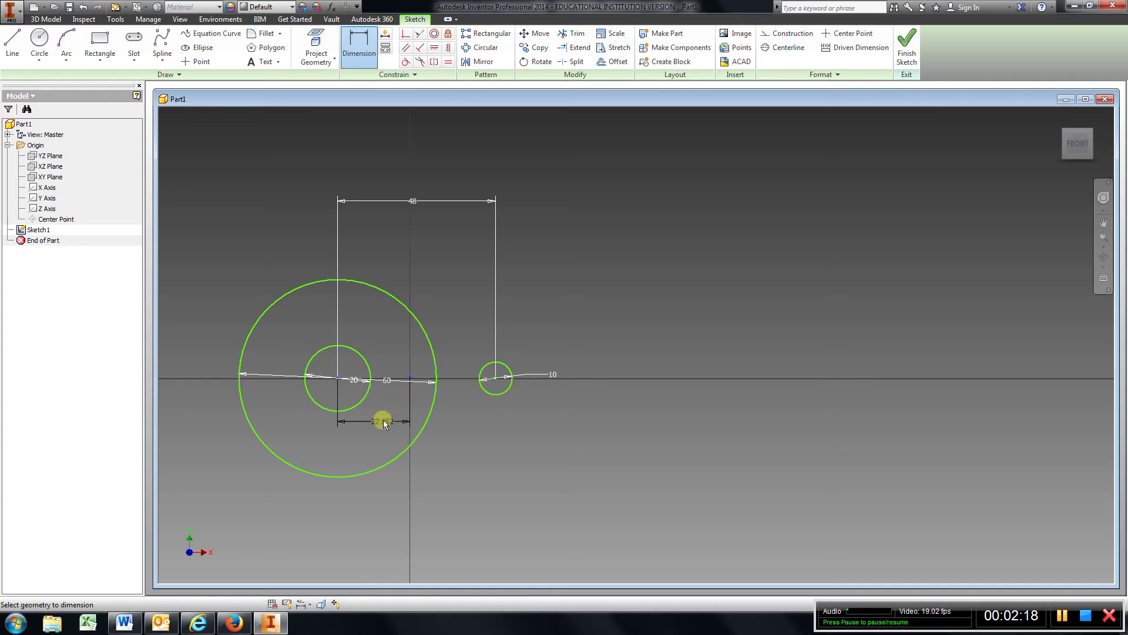
left_click(375, 231)
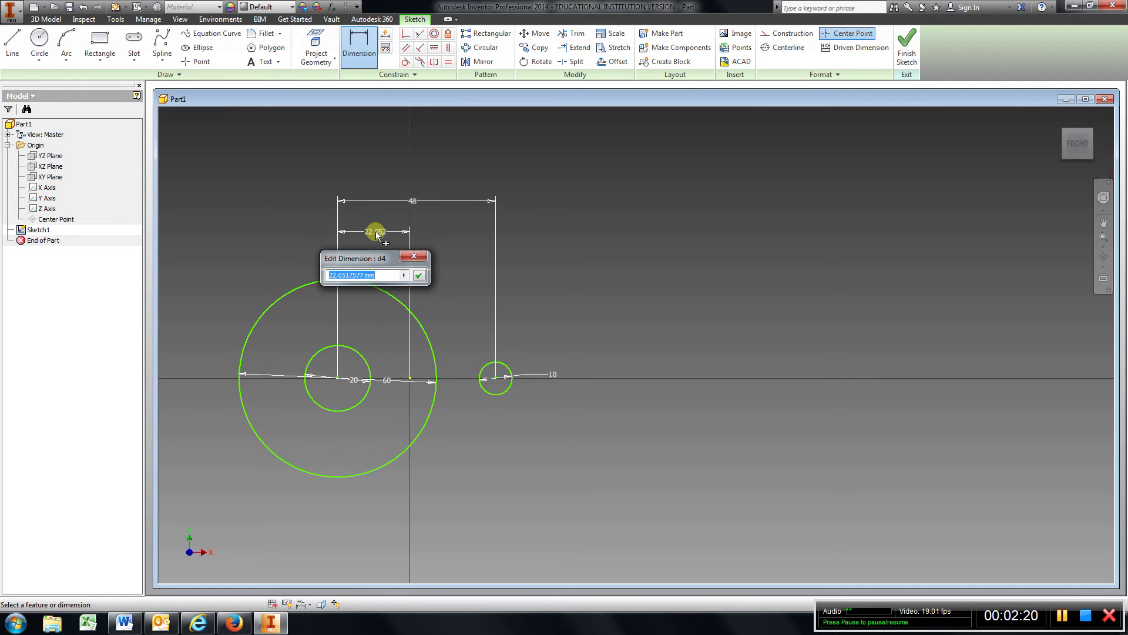
type("0")
key("Return")
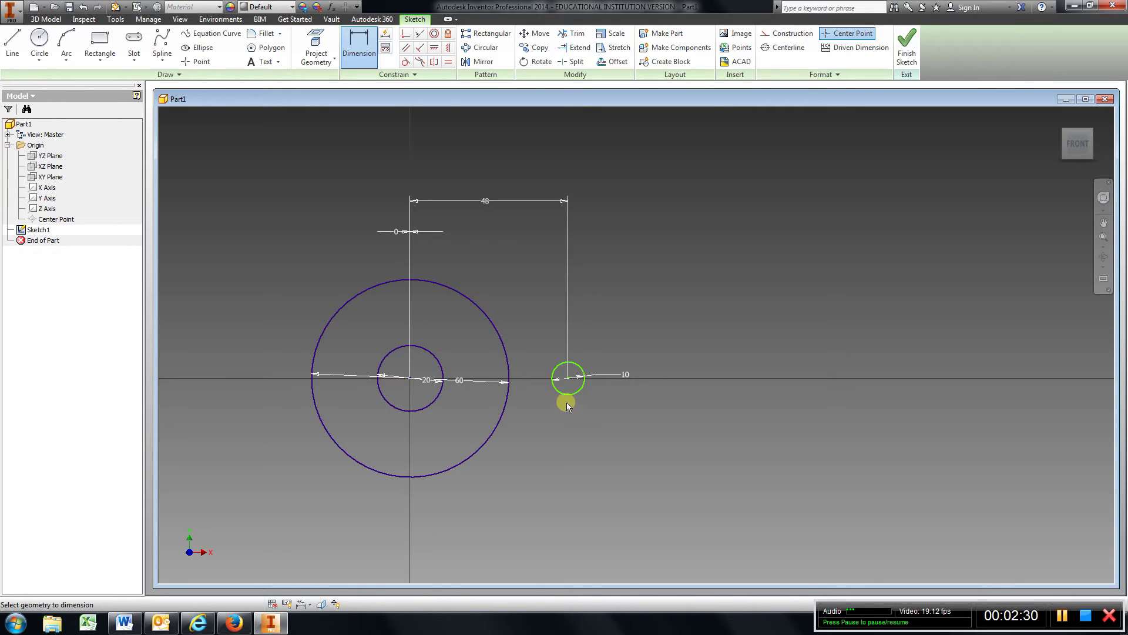
Step: Sketch a 40 mm diameter circle on the horizontal axis, about 118 mm to the right of the origin
left_click(39, 41)
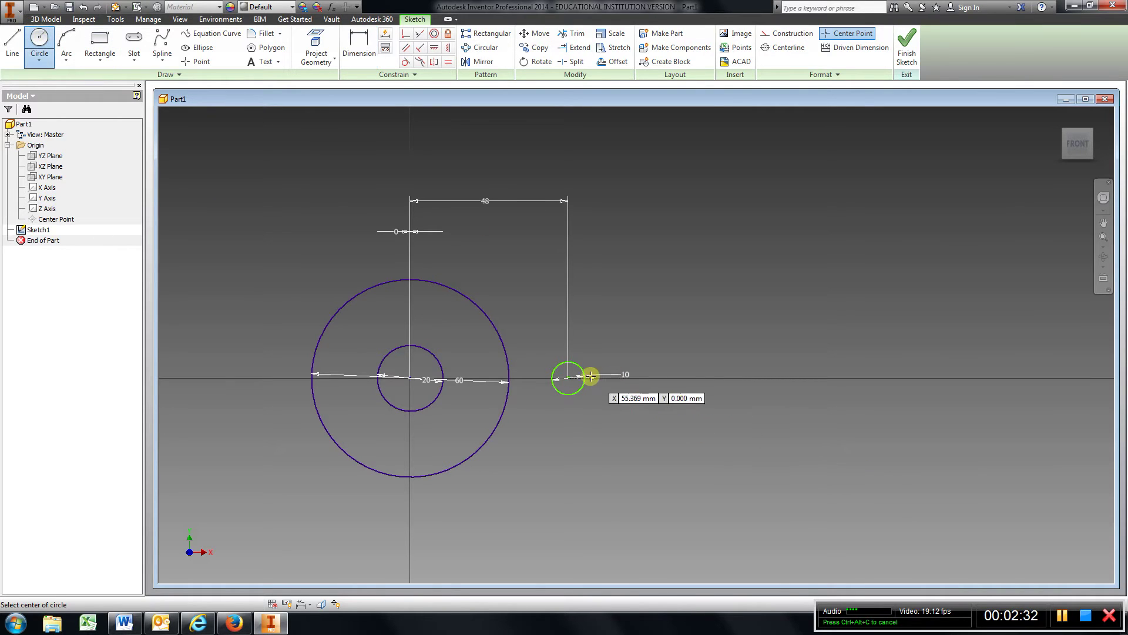
left_click(801, 377)
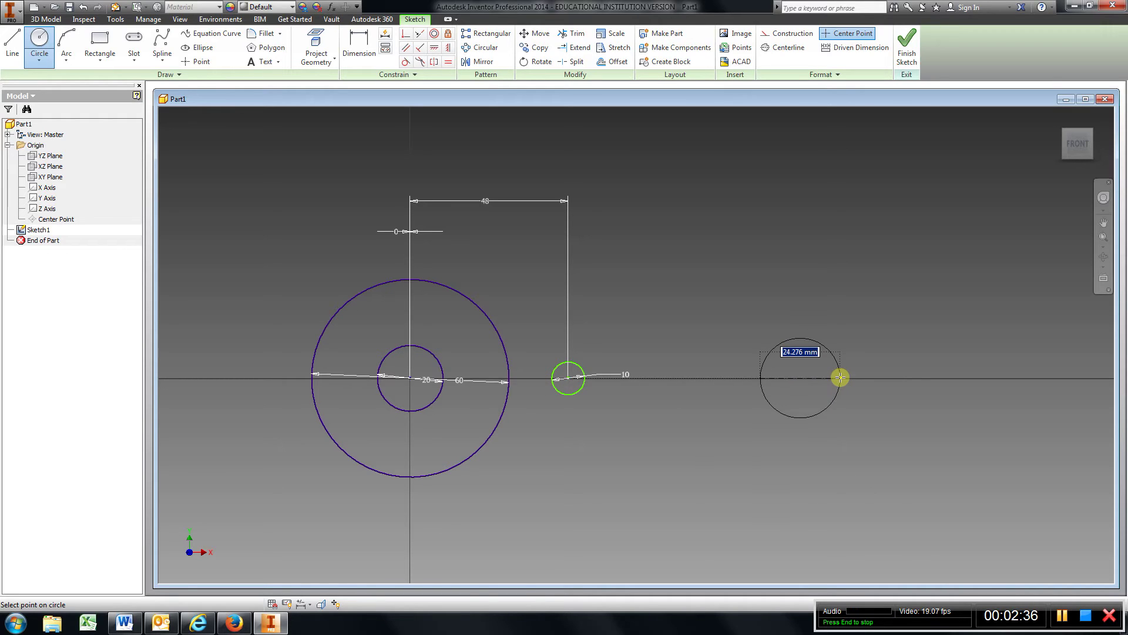
type("40")
key("Return")
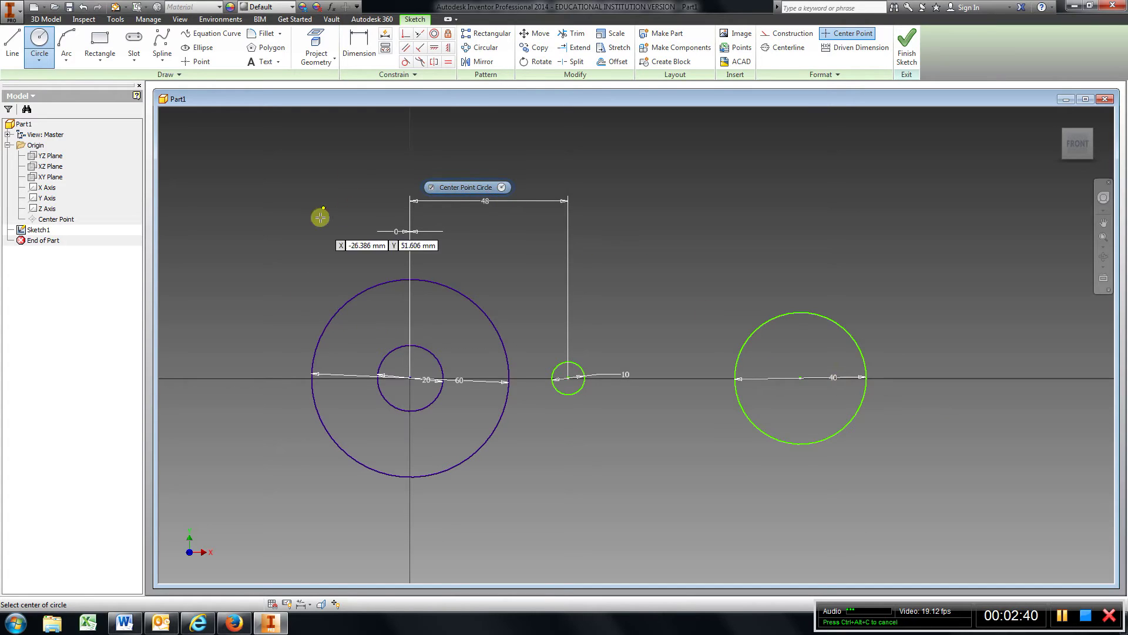
Step: Dimension the horizontal distance between the concentric circles' center and the 40 mm circle's center as 96 mm
left_click(363, 48)
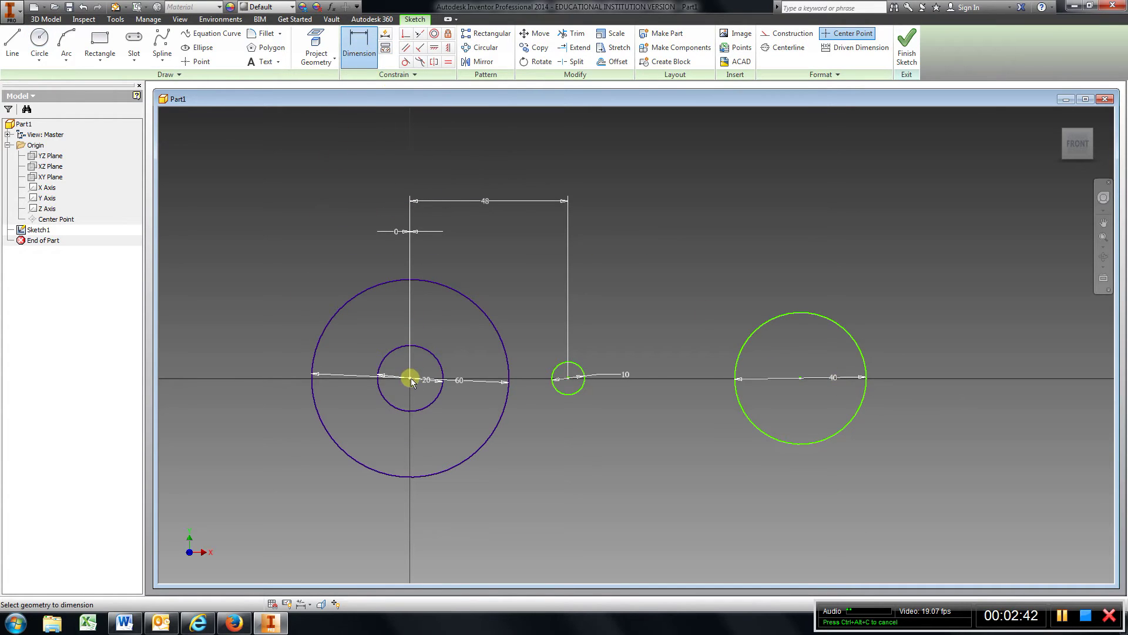
left_click(800, 378)
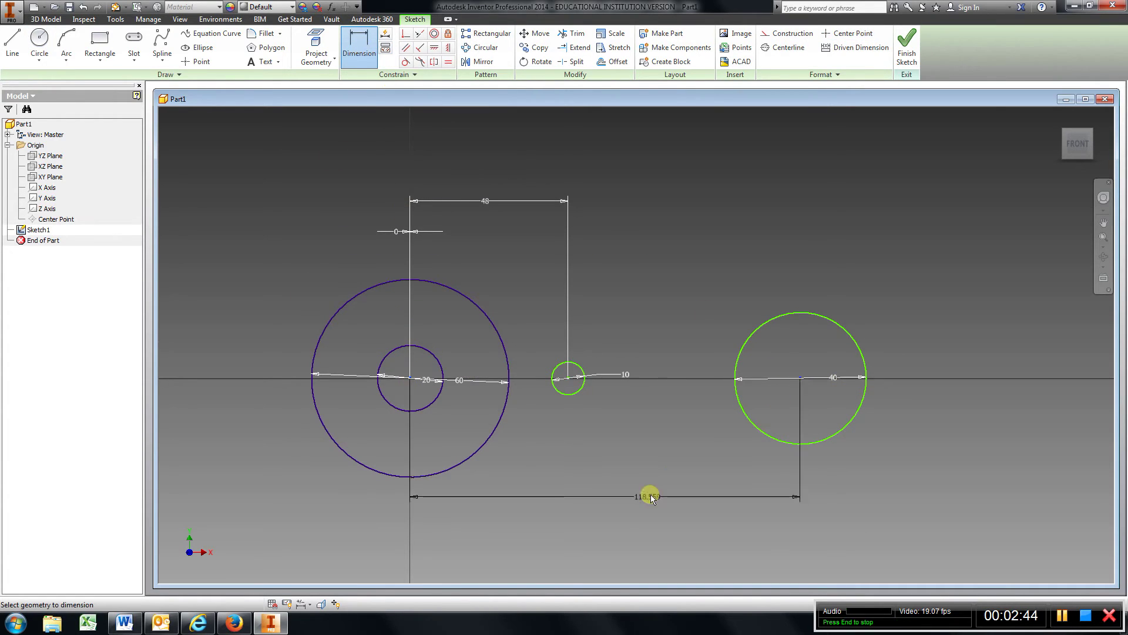
left_click(633, 155)
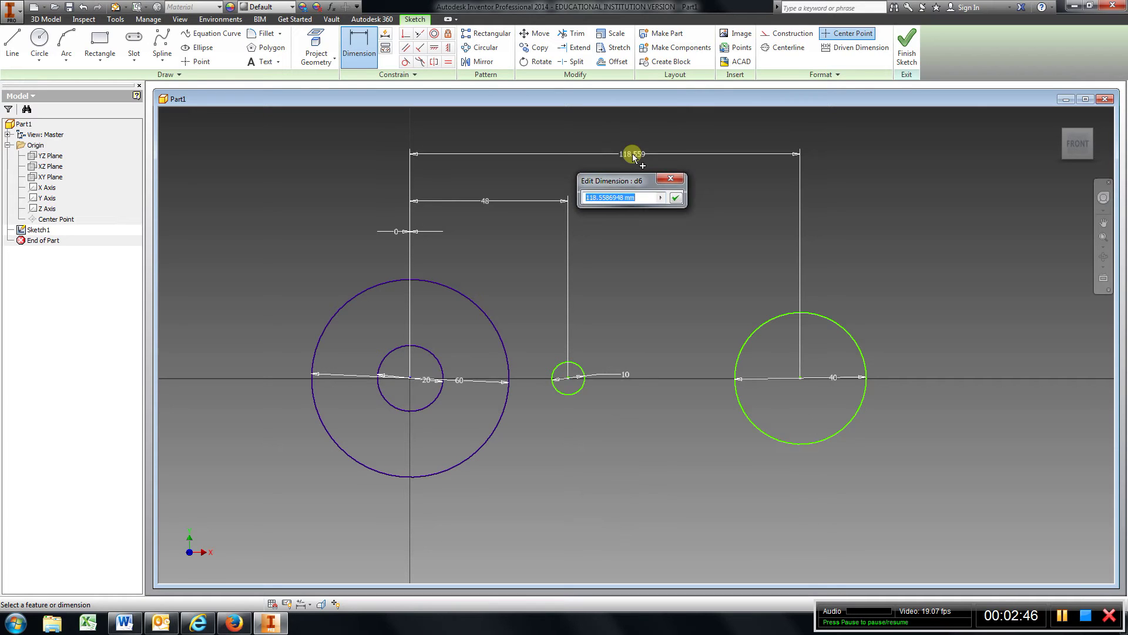
type("96")
key("Return")
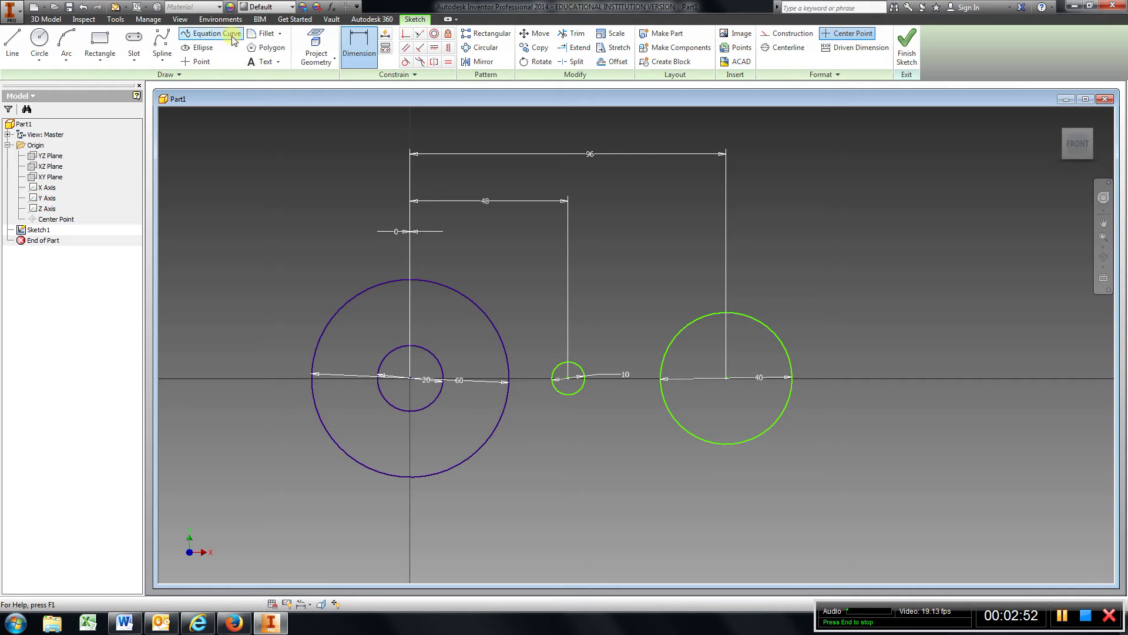
Step: Sketch a 60 mm horizontal line running right from the bottom point of the 60 mm circle
left_click(13, 42)
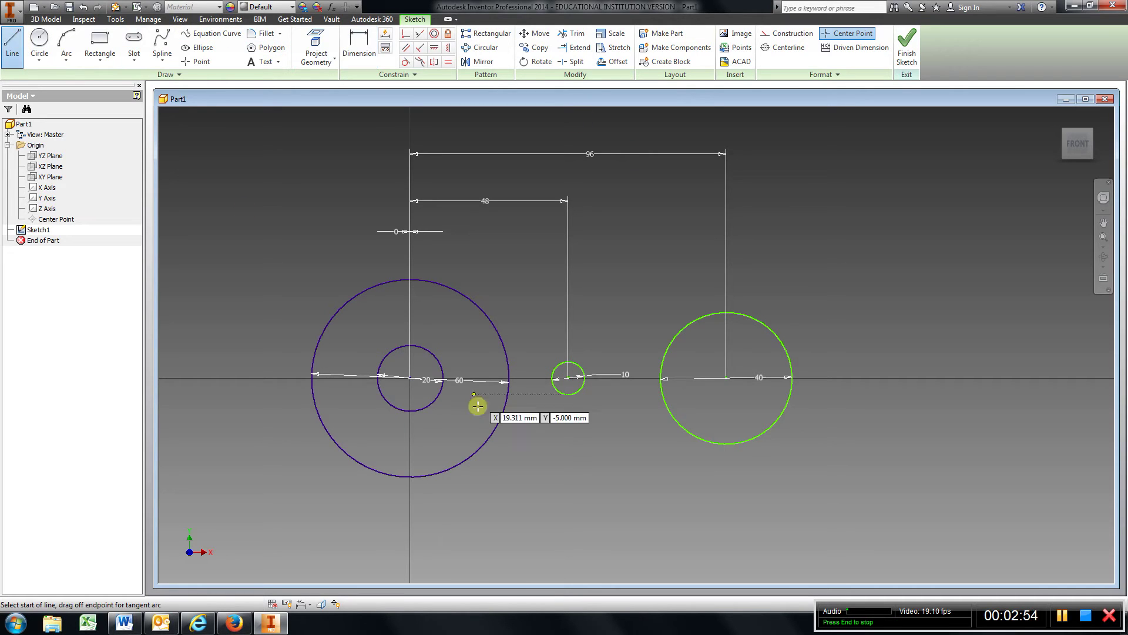
left_click(409, 477)
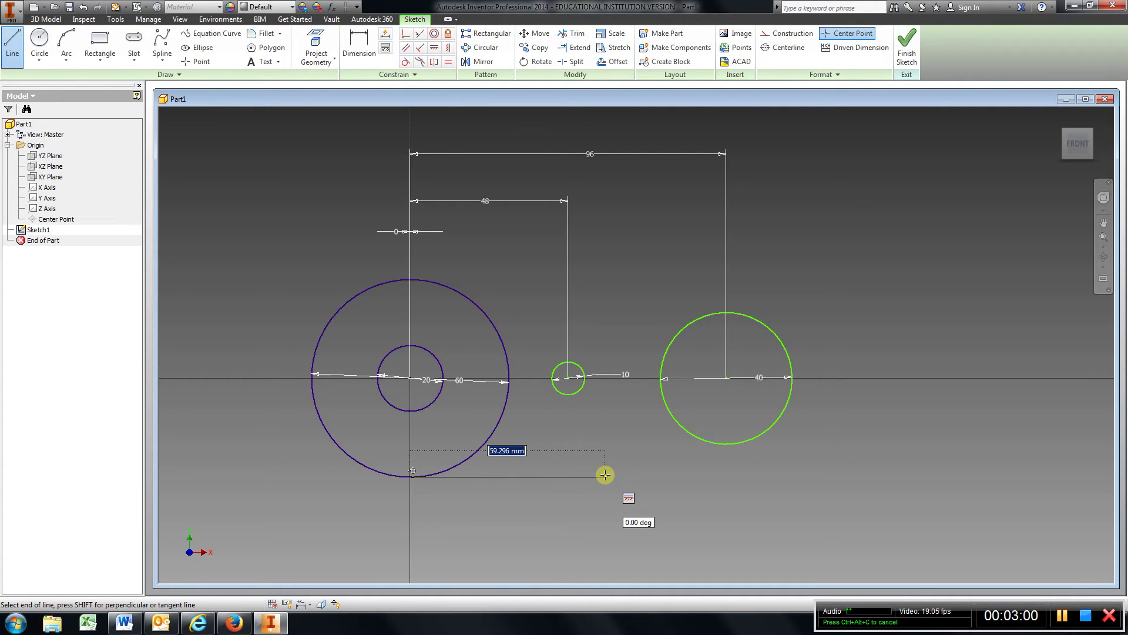
type("60")
key("Return")
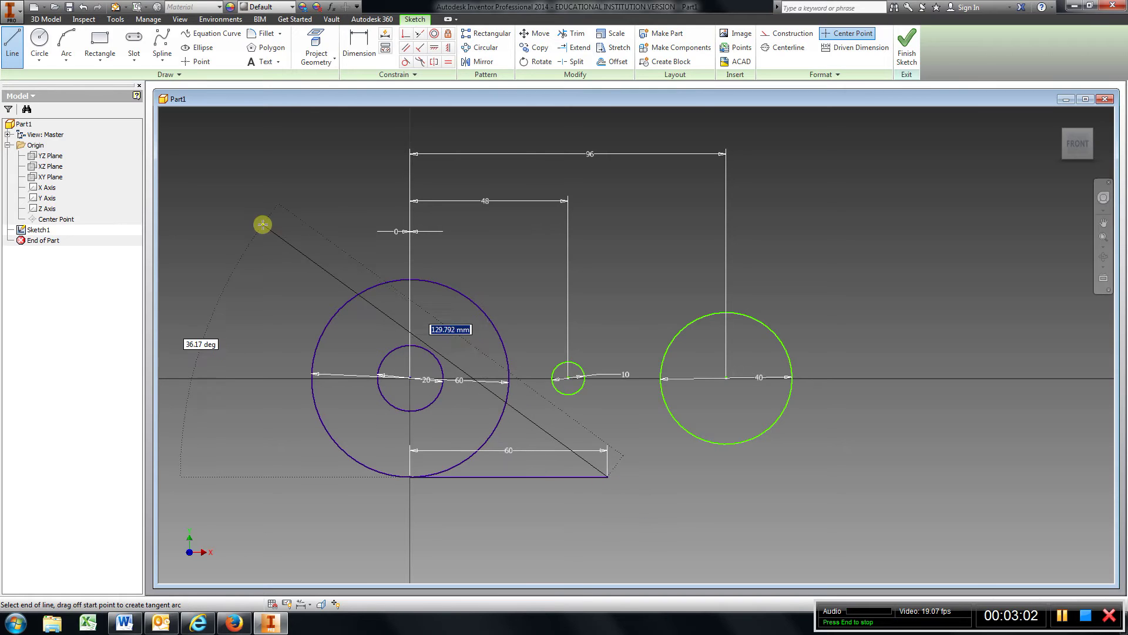
Step: Sketch a 60 mm horizontal line running right from the top point of the 60 mm circle, parallel to the lower line
left_click(12, 46)
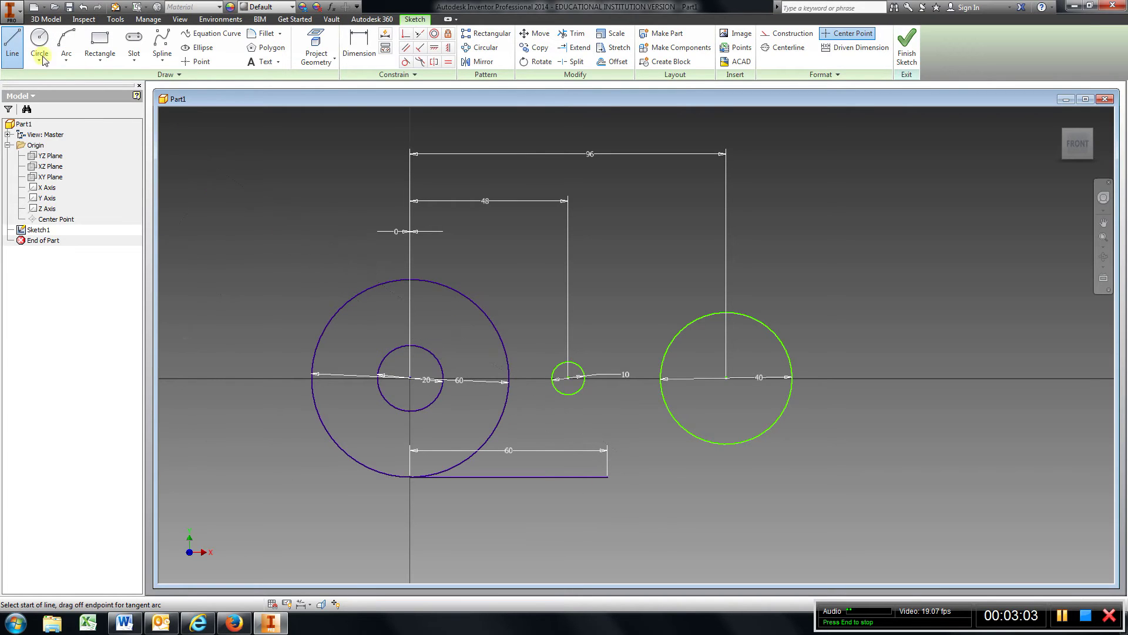
left_click(409, 279)
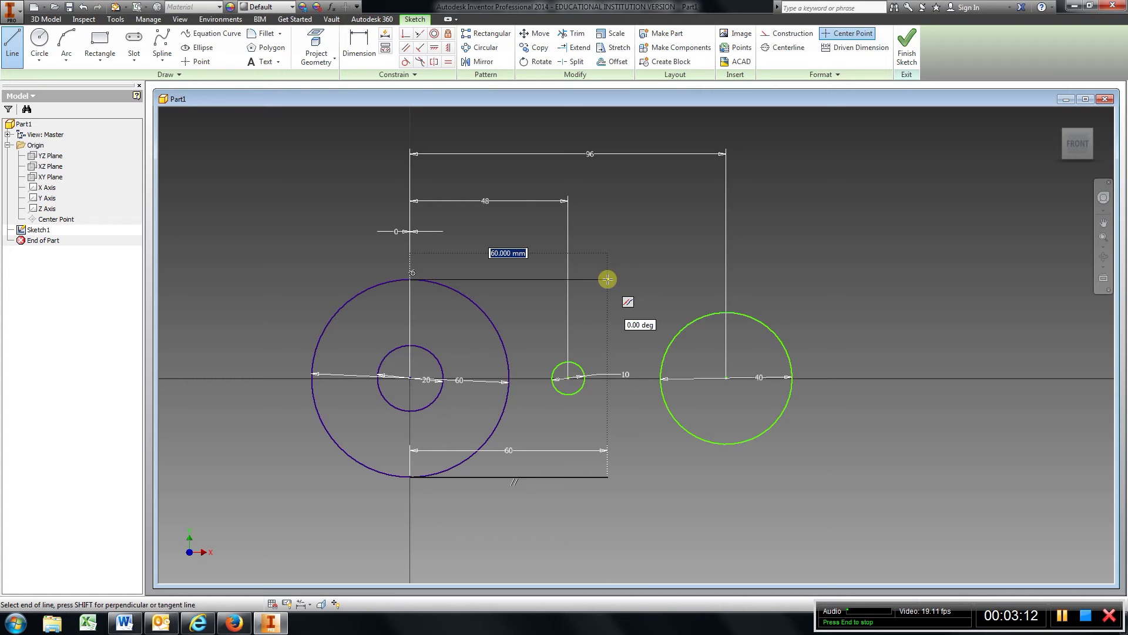
left_click(608, 279)
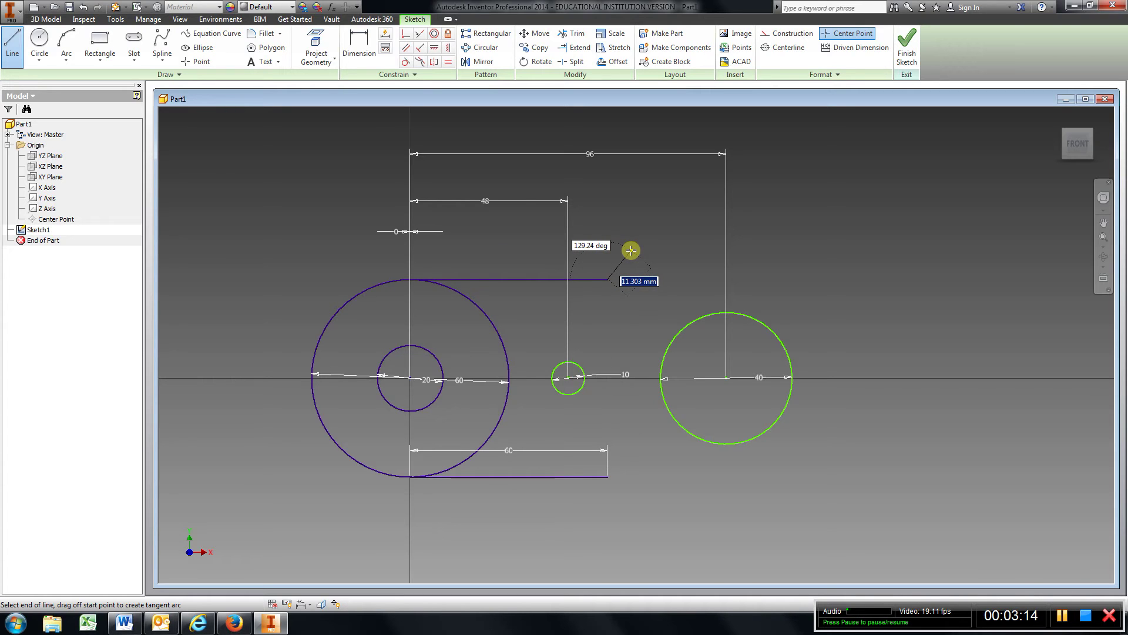
Step: Sketch horizontal lines running left from the 40 mm circle's top and bottom points, extending past the right ends of the 60 mm lines
left_click(12, 47)
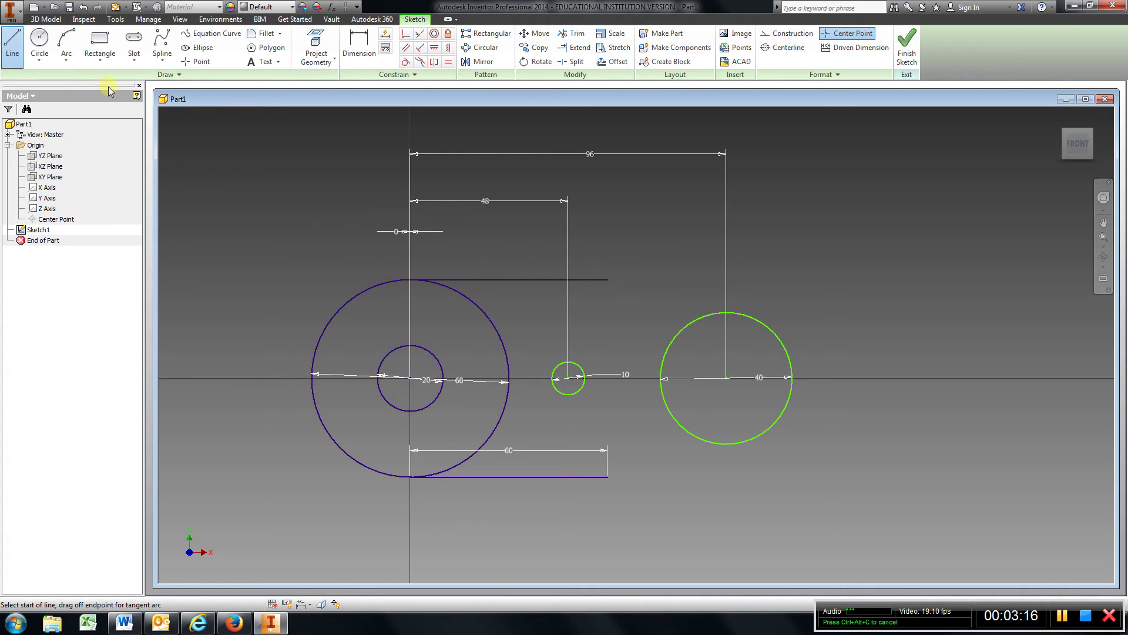
left_click(726, 313)
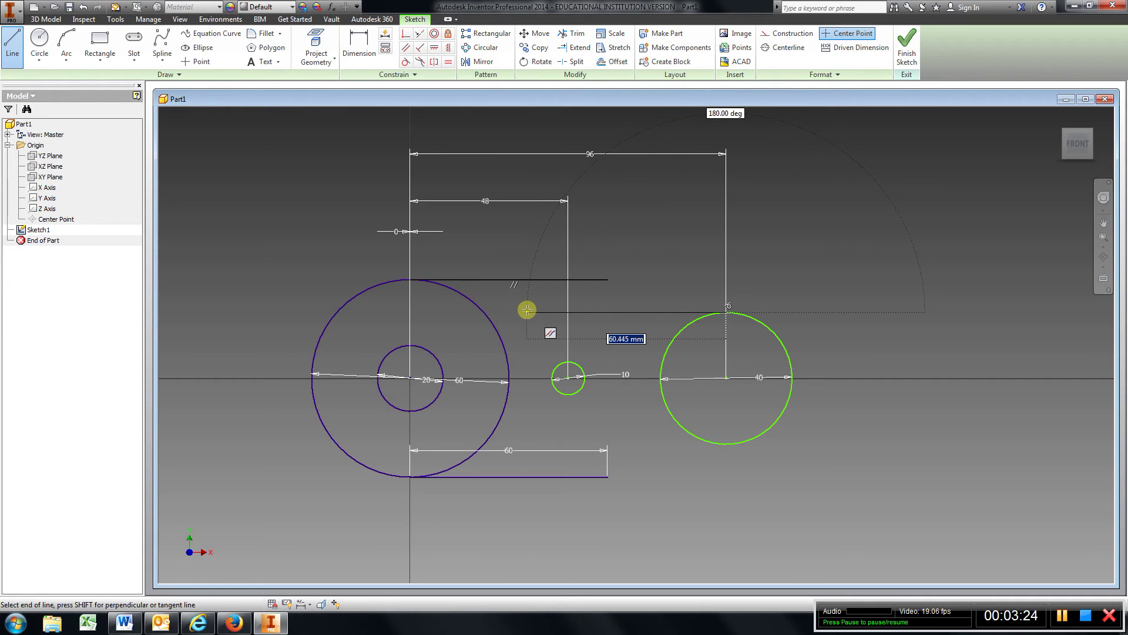
left_click(581, 312)
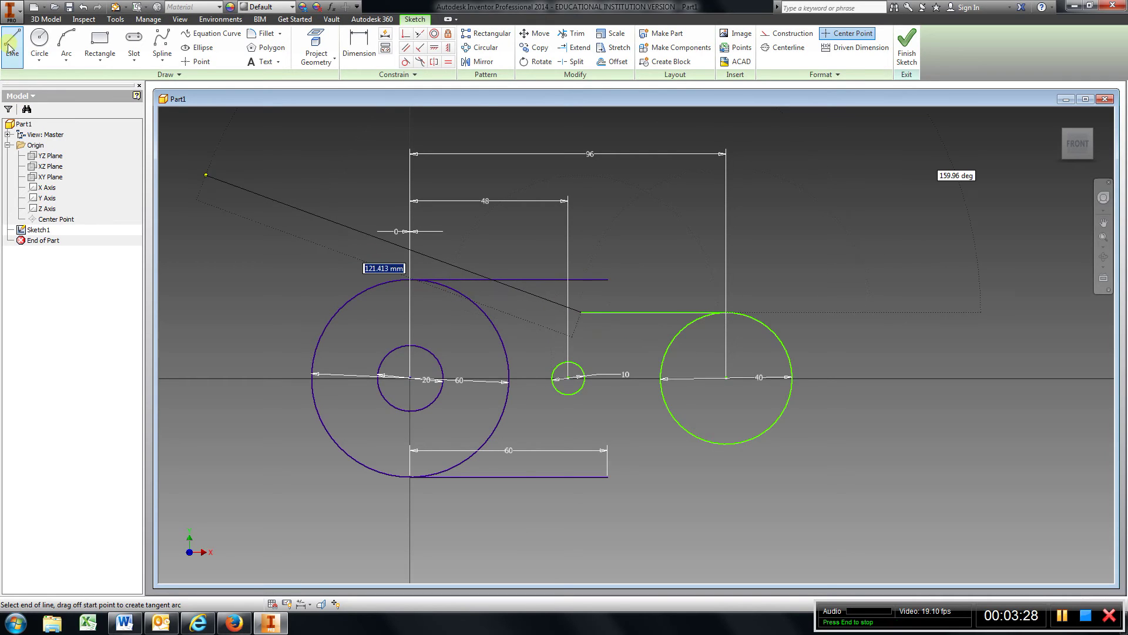
key("Escape")
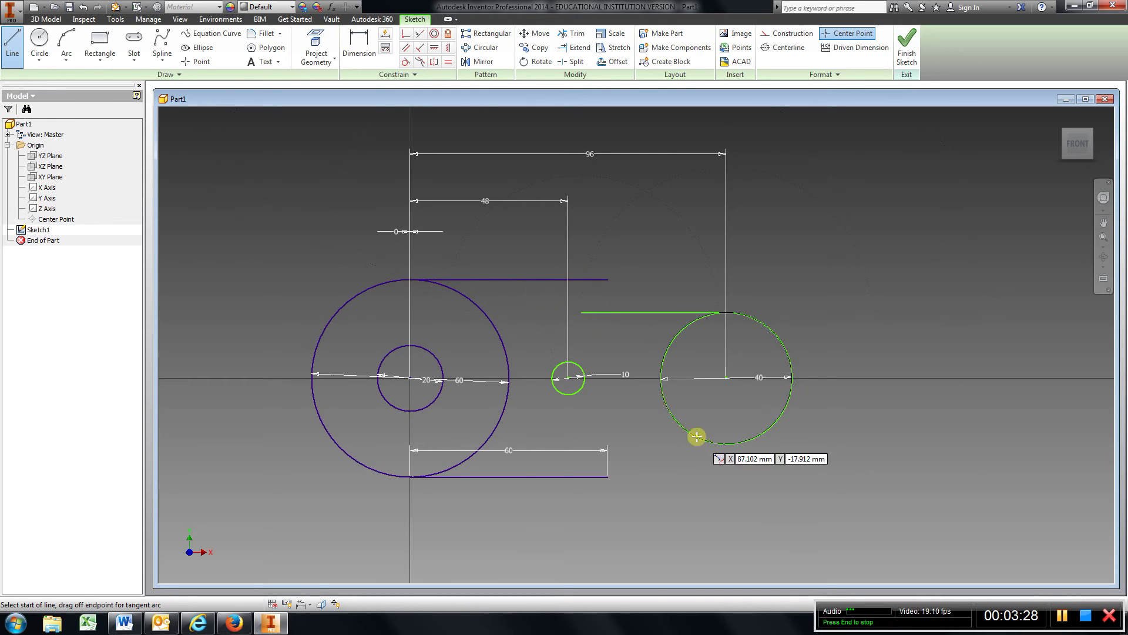
left_click(726, 445)
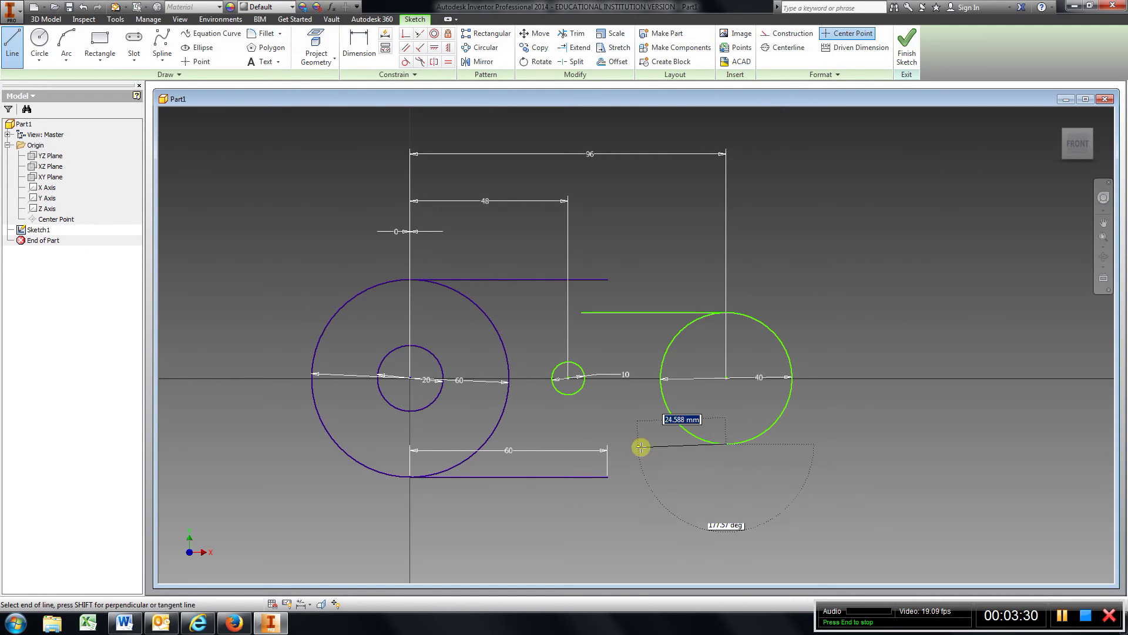
left_click(579, 442)
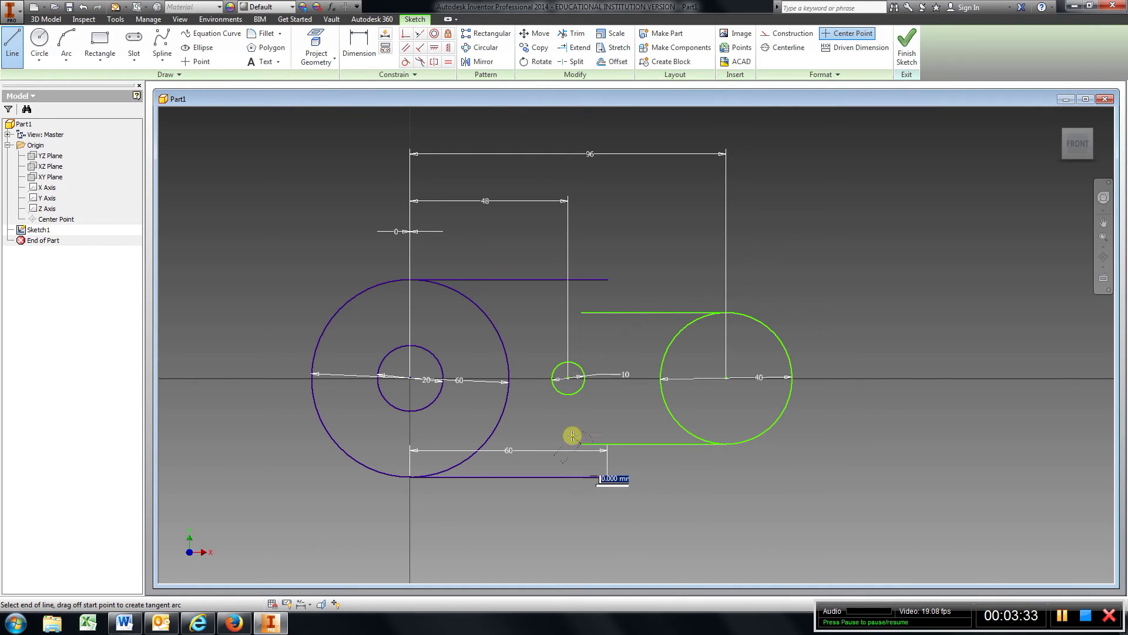
Step: Sketch a vertical line joining the right ends of the upper and lower 60 mm lines
left_click(12, 40)
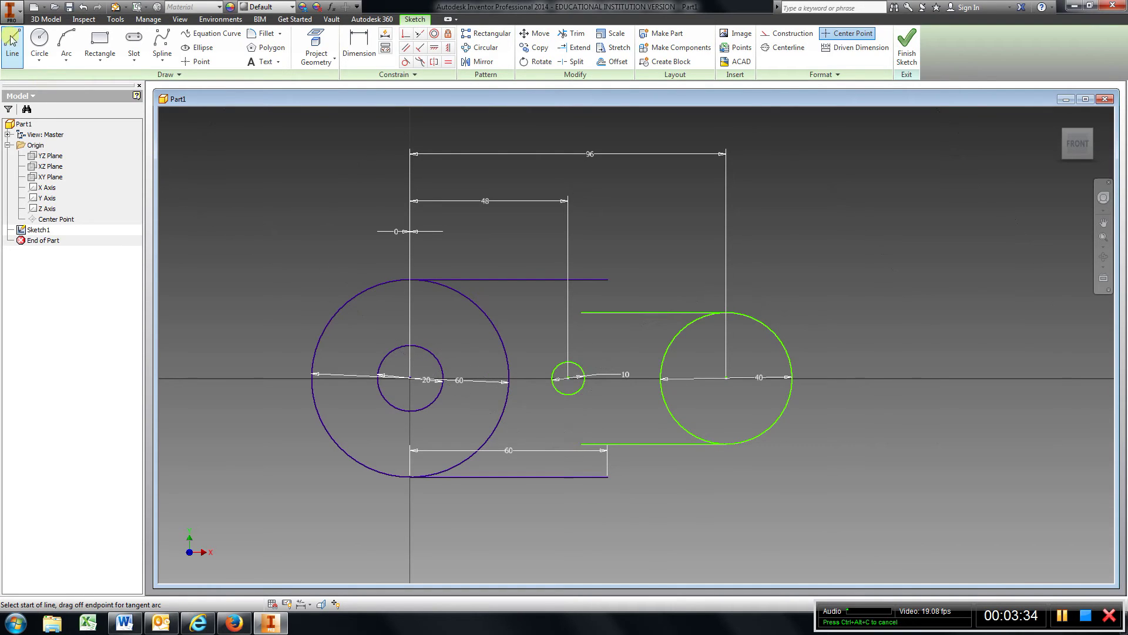
left_click(608, 280)
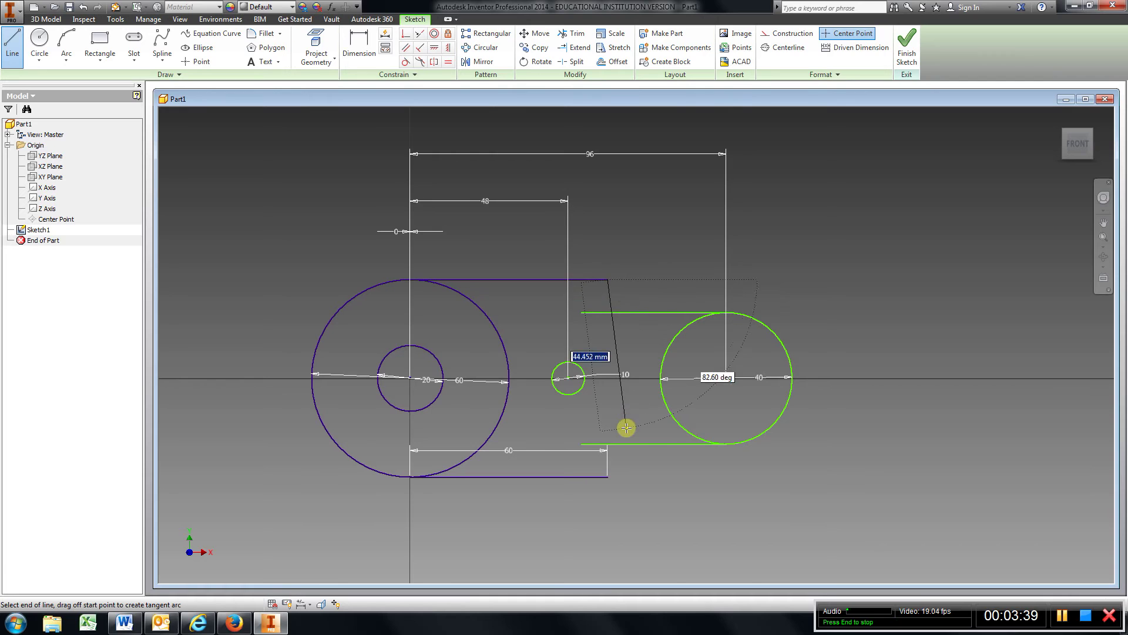
left_click(607, 476)
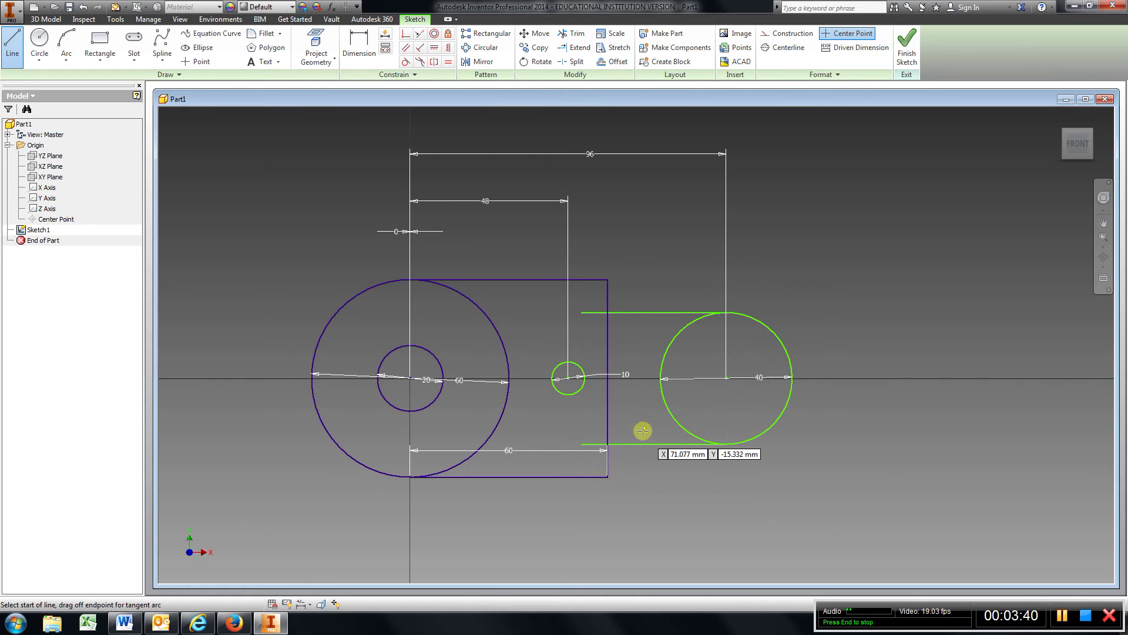
Step: Trim the overhanging line ends, the vertical line's middle portion and the inner arcs of the 40 mm and 60 mm circles, leaving one outline
left_click(571, 37)
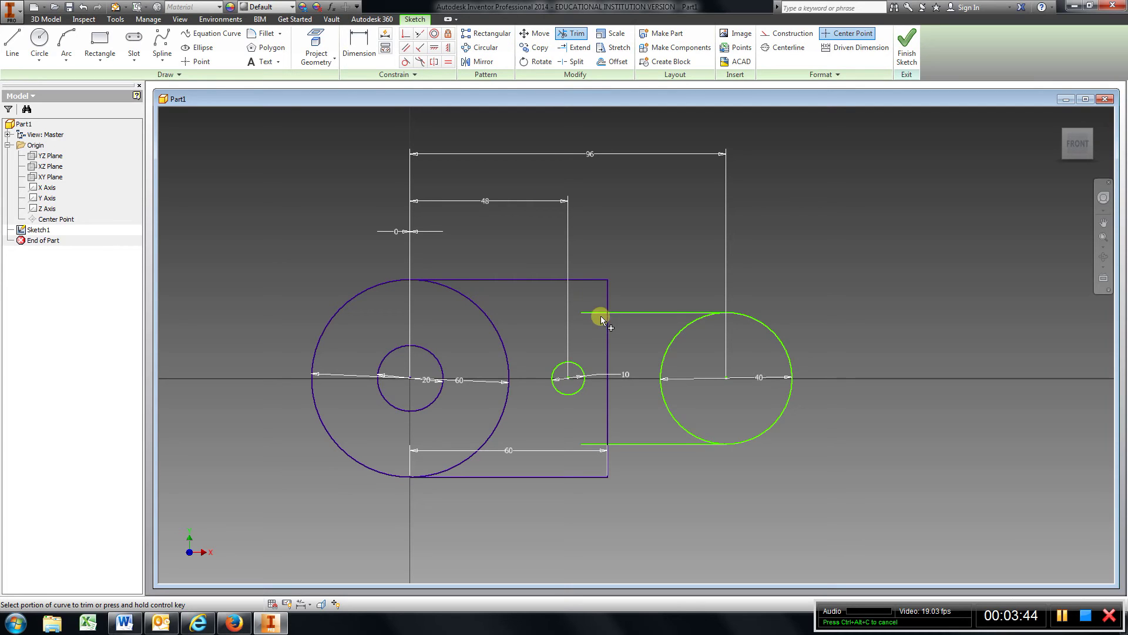
left_click(591, 446)
left_click(609, 408)
left_click(675, 335)
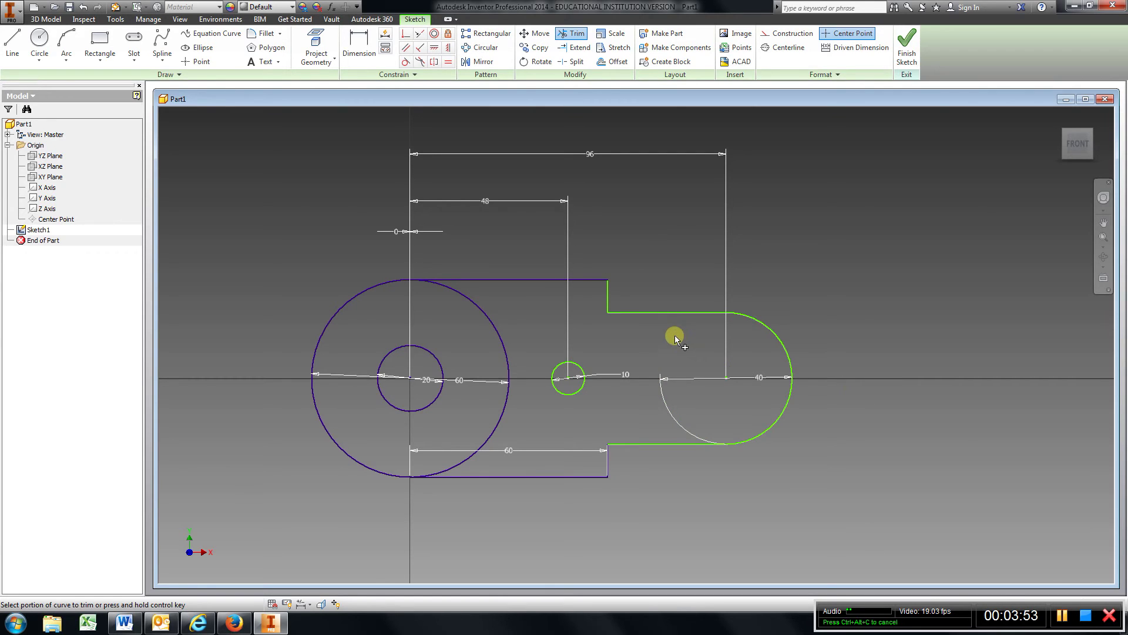
left_click(501, 343)
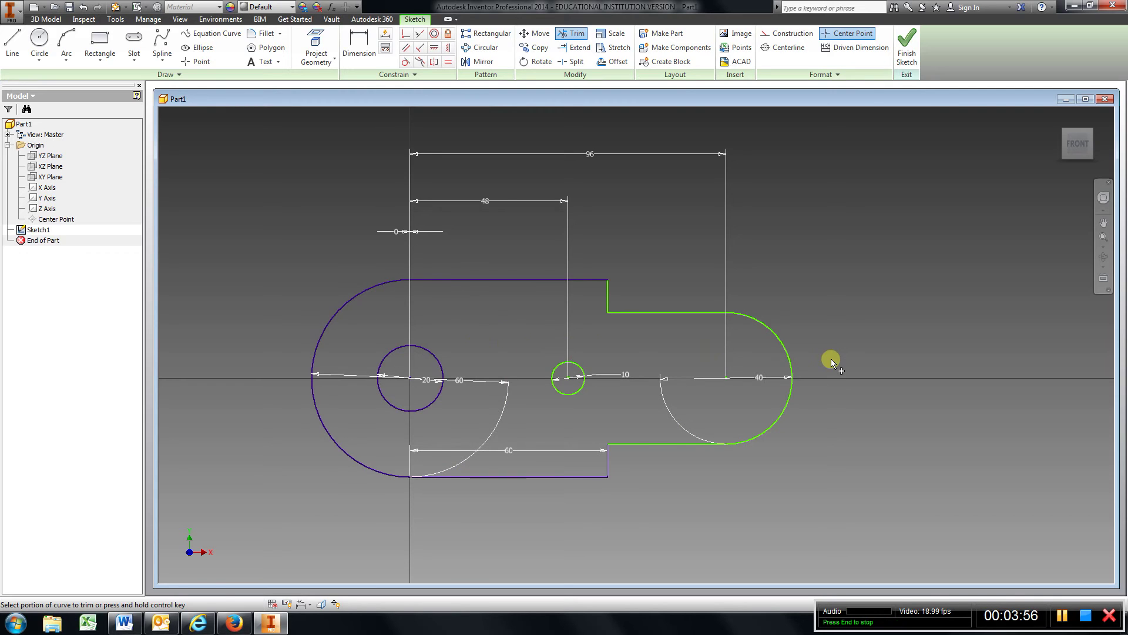
Step: Sketch a 20 mm diameter circle concentric with the 40 mm end arc
left_click(39, 41)
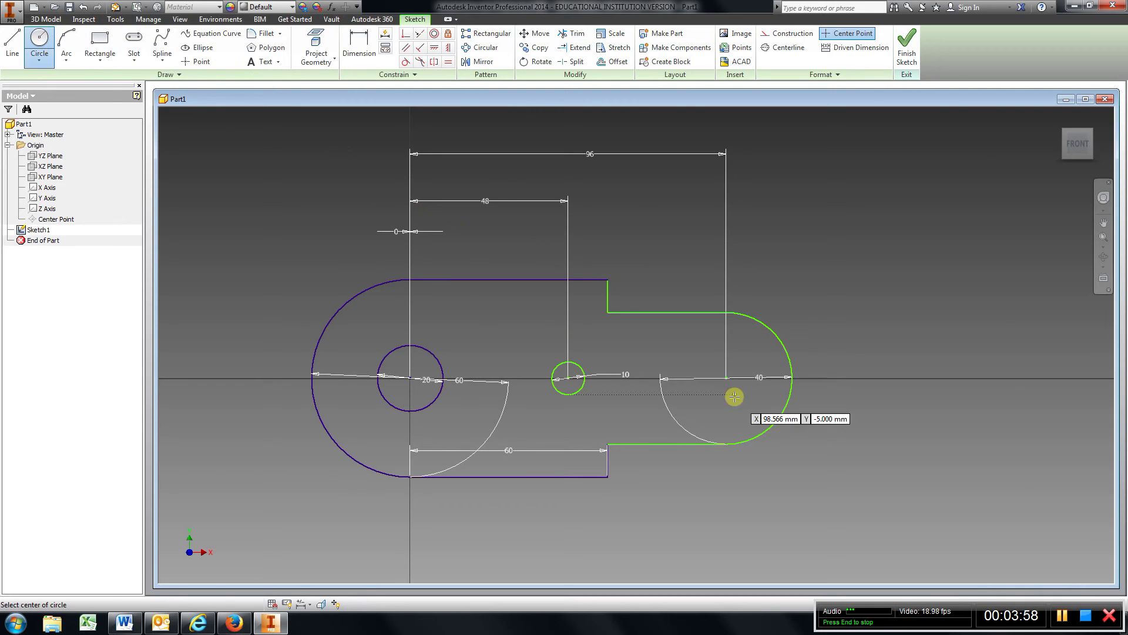
left_click(726, 379)
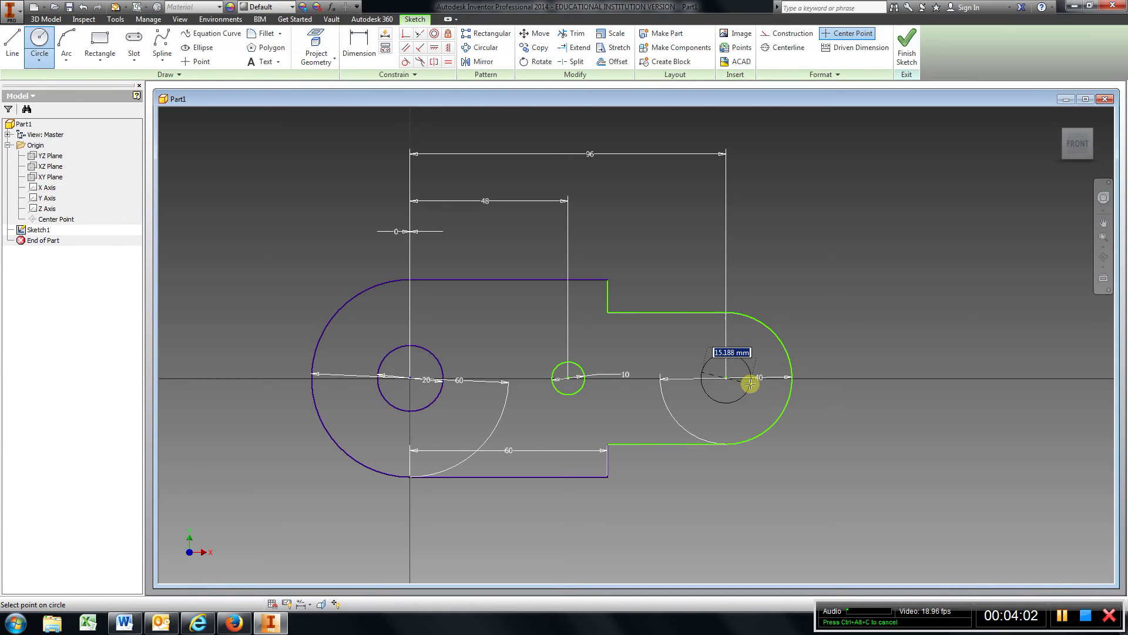
type("20")
key("Return")
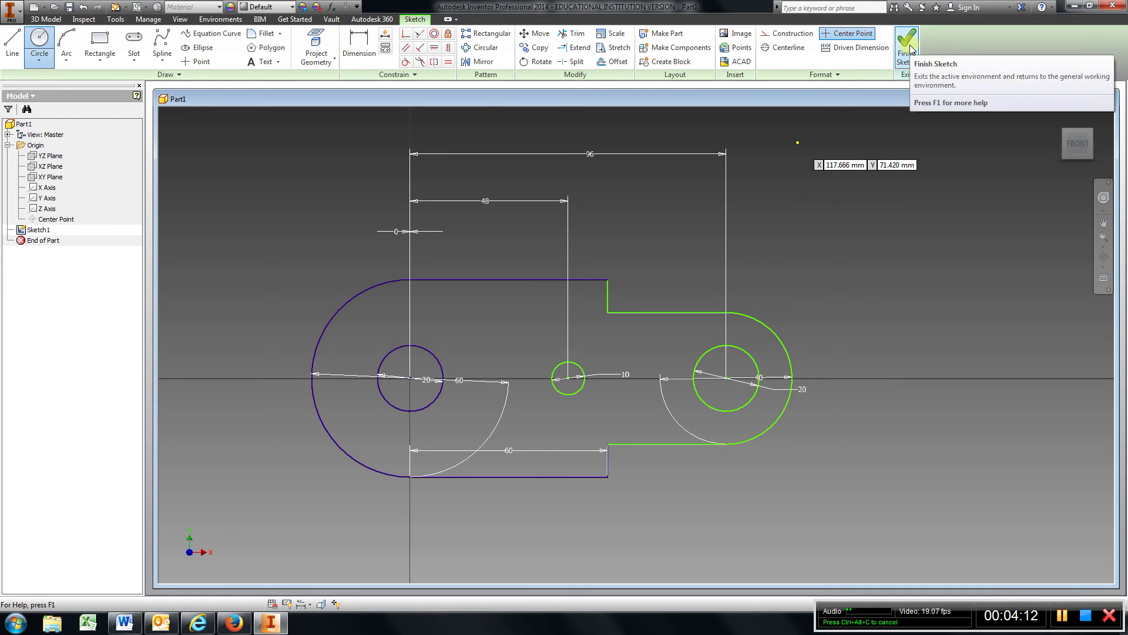
Step: Finish the sketch and extrude the plate profile 10 mm, leaving the three circles as through holes
left_click(909, 47)
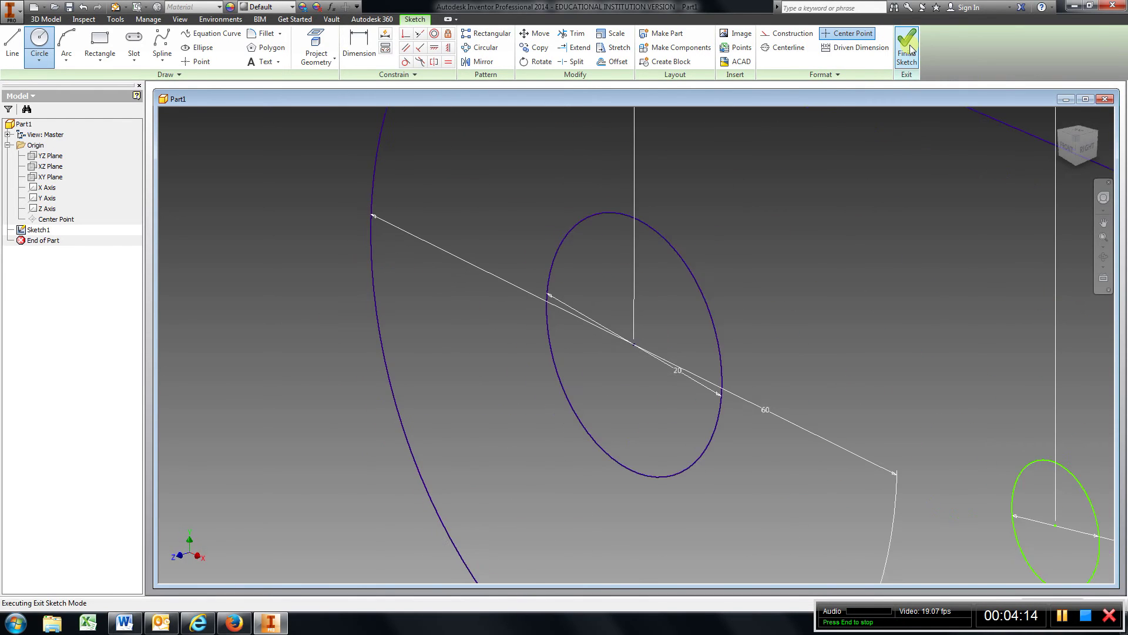
middle_click_drag(642, 479, 620, 371)
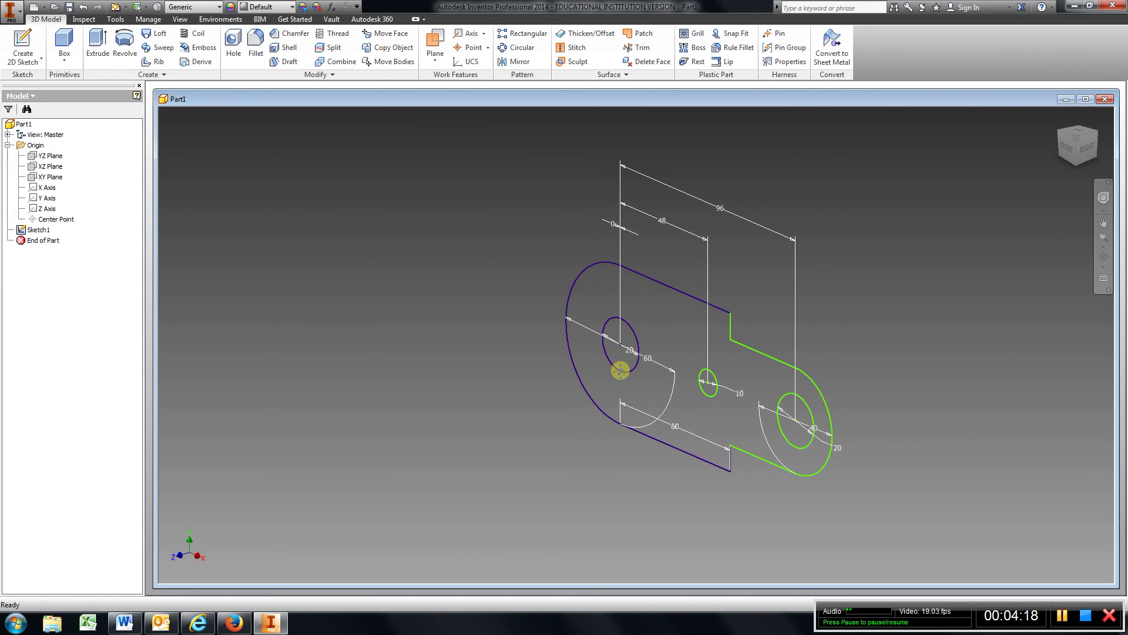
left_click(99, 36)
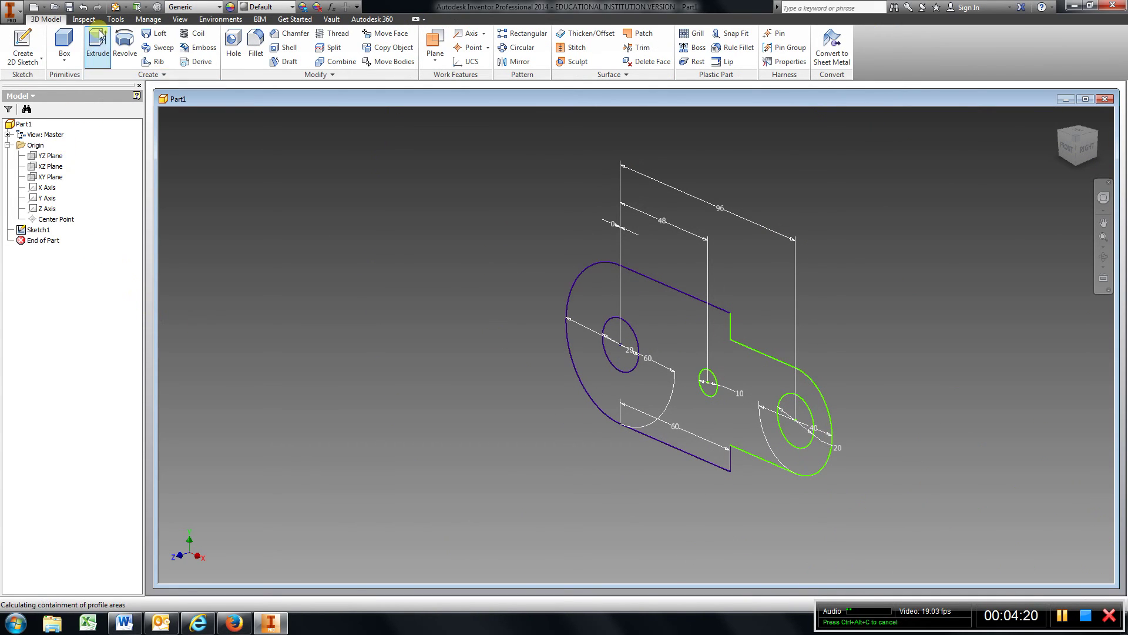
left_click(679, 332)
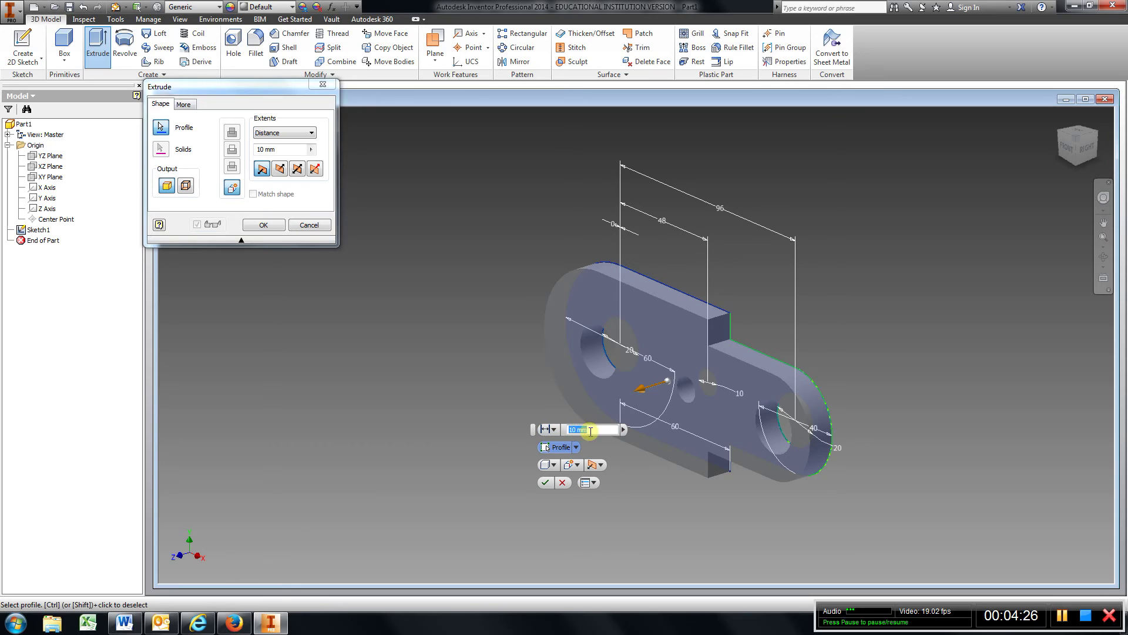
left_click(546, 483)
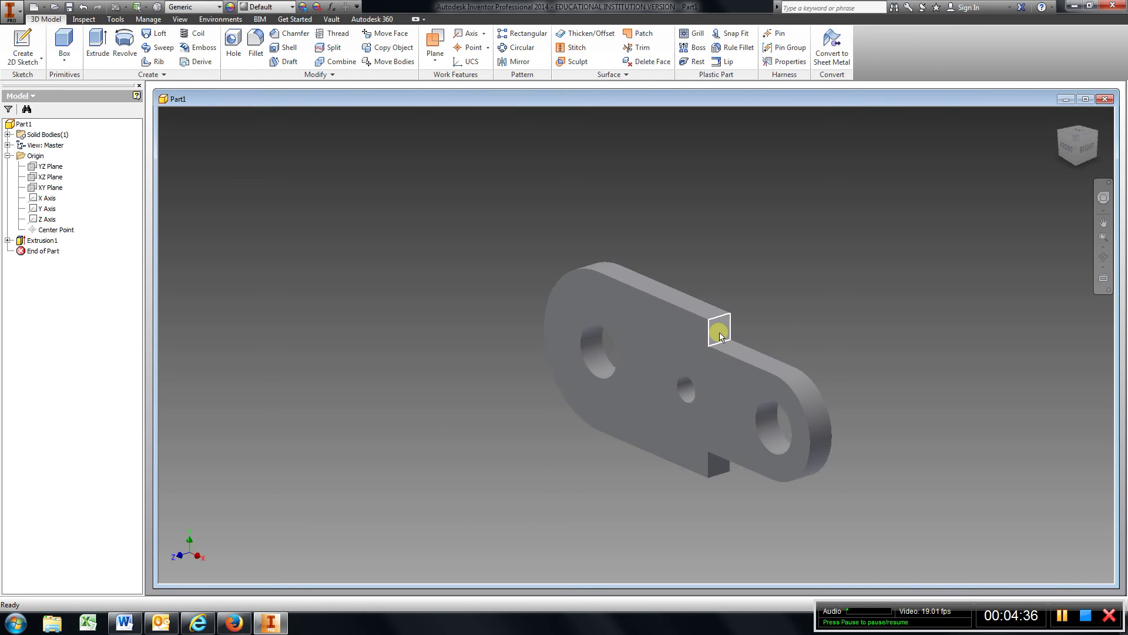
Step: Fillet the two inside corner edges at the plate's step with a 10 mm radius
mouse_move(721, 336)
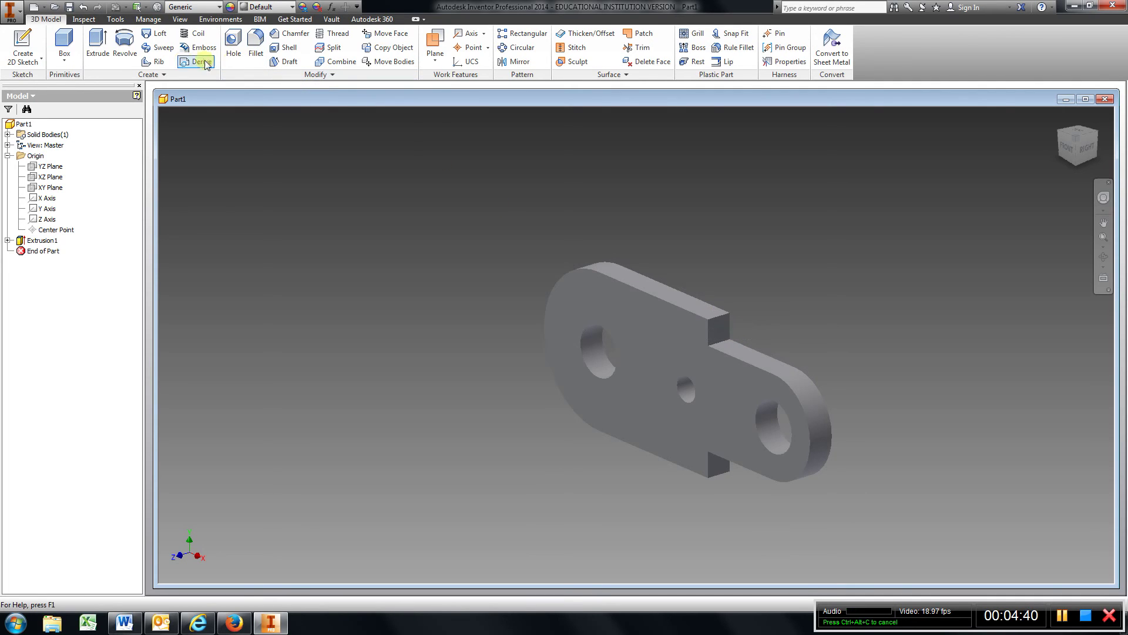
left_click(255, 46)
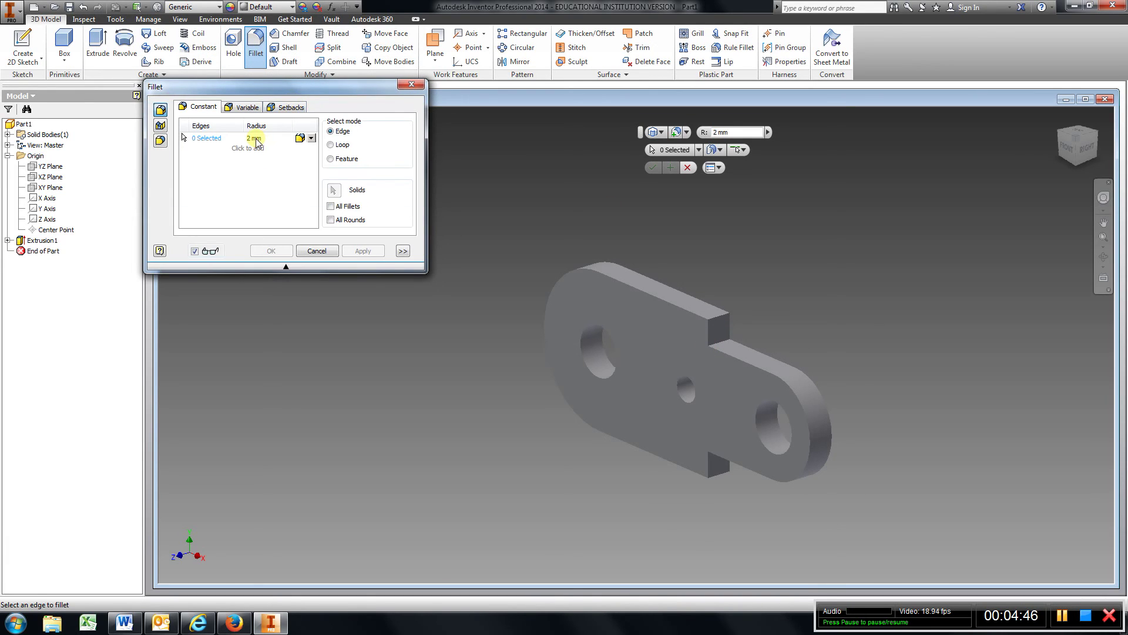
left_click(254, 138)
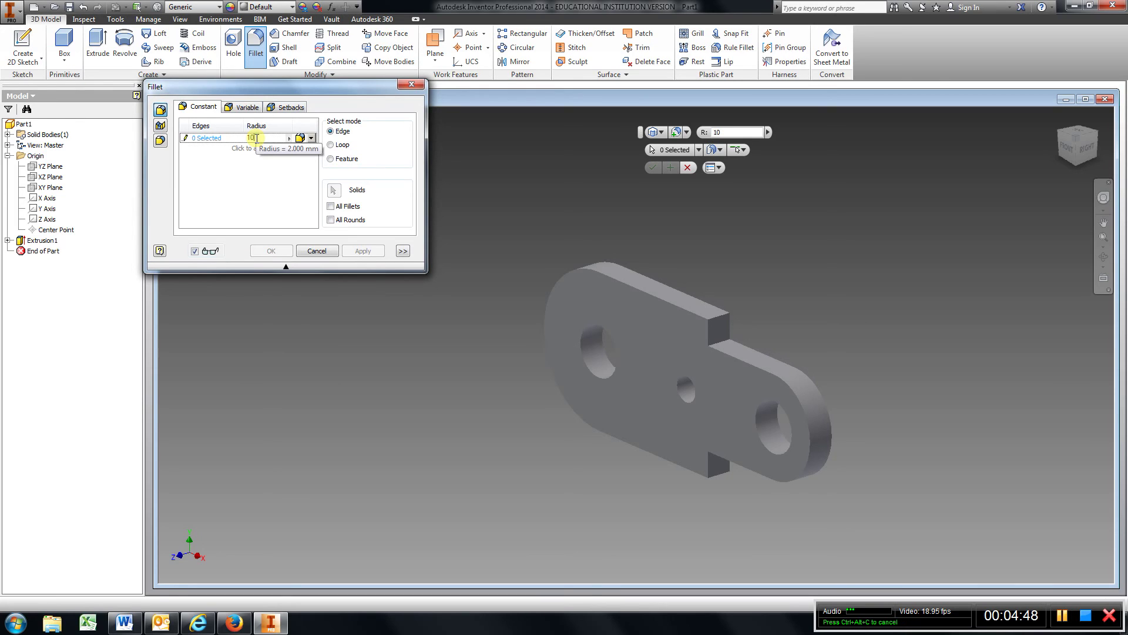
type("10")
key("Return")
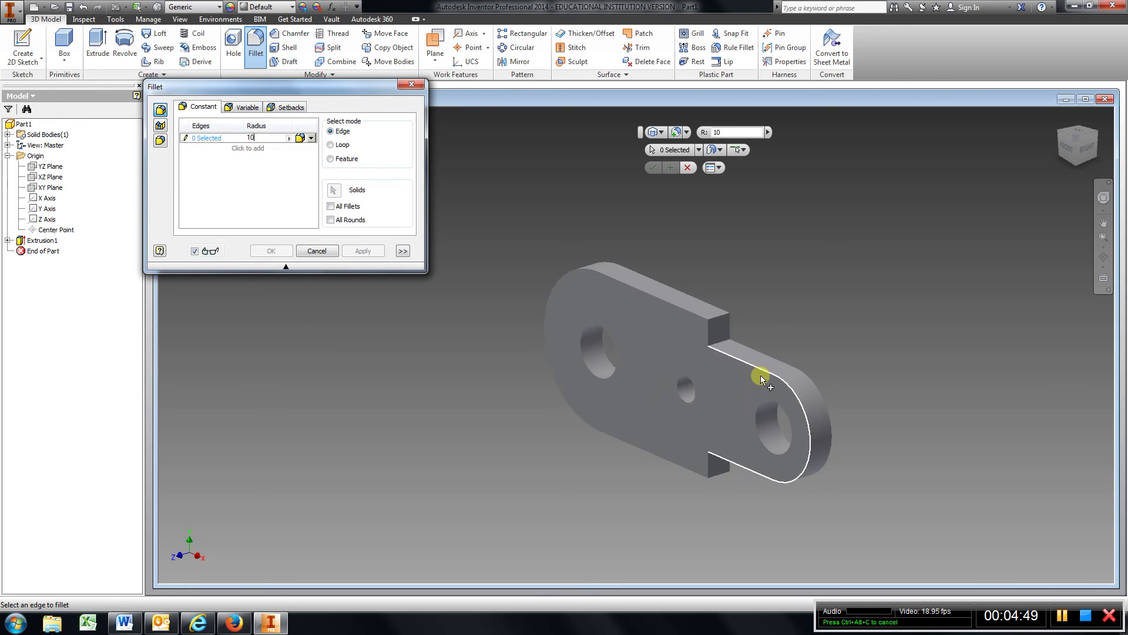
left_click(716, 341)
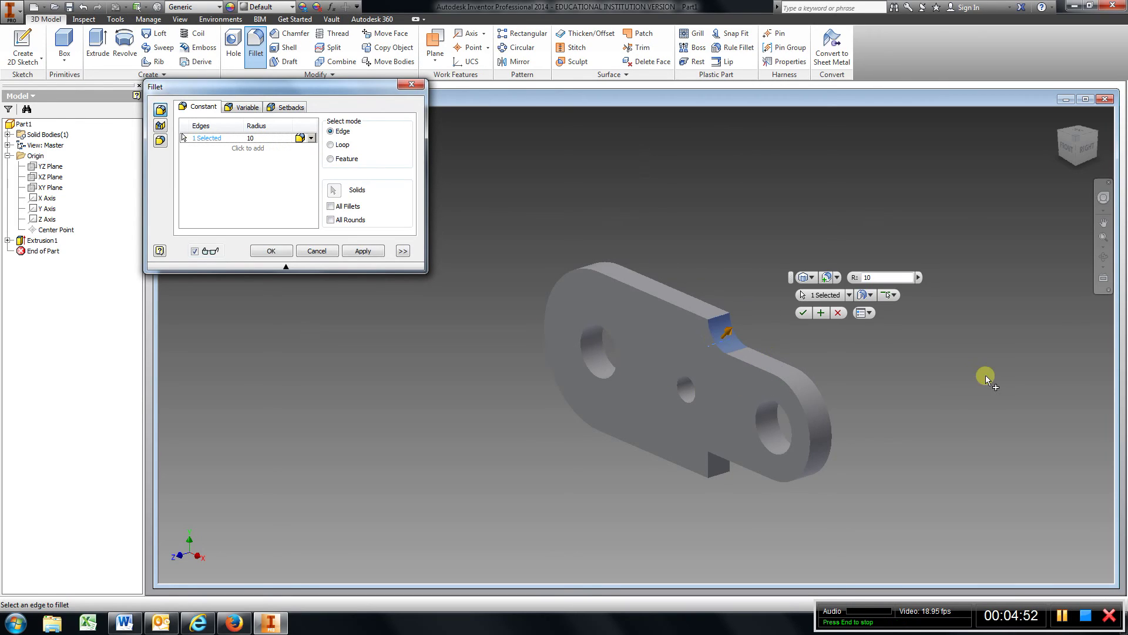
mouse_move(1093, 294)
middle_mouse_down("shift")
mouse_move(1075, 560)
mouse_move(1060, 526)
middle_mouse_up("shift")
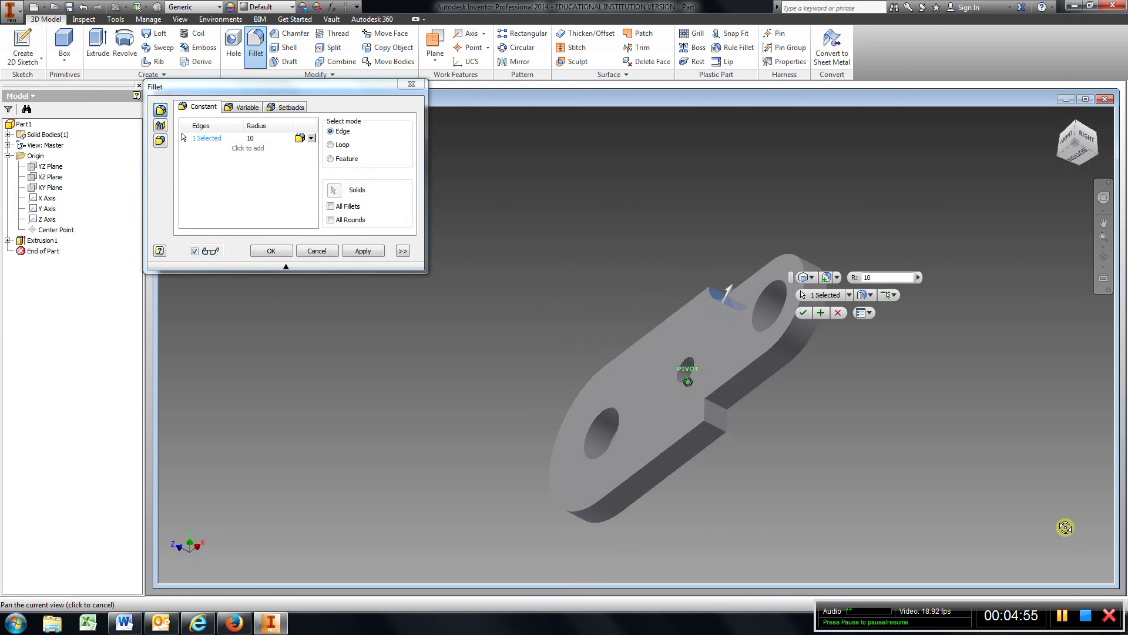
left_click(716, 407)
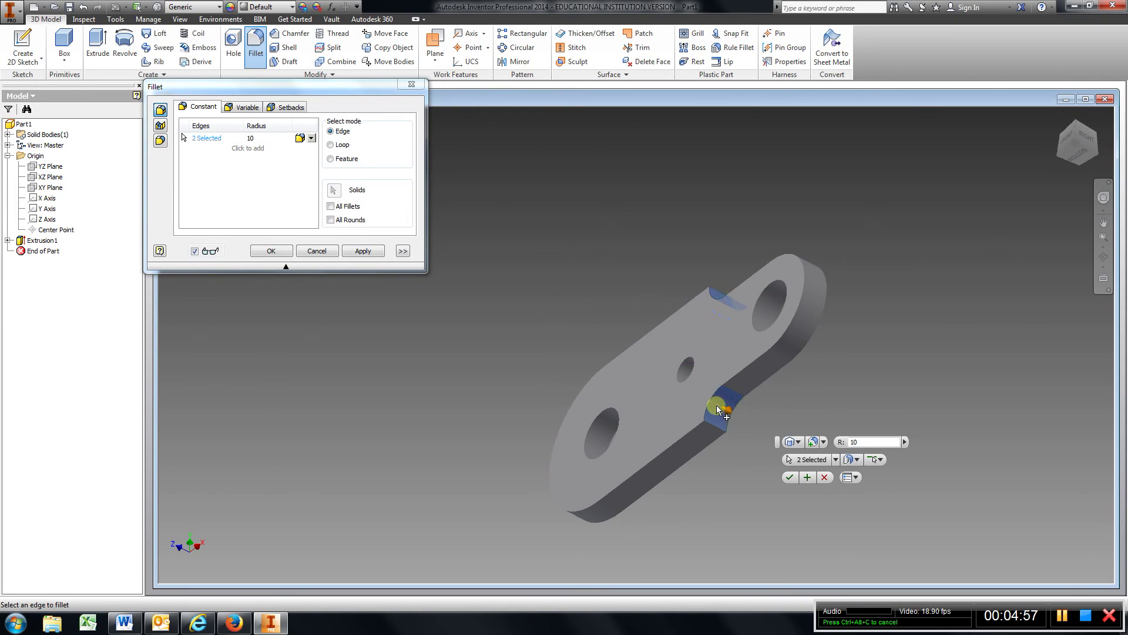
left_click(356, 251)
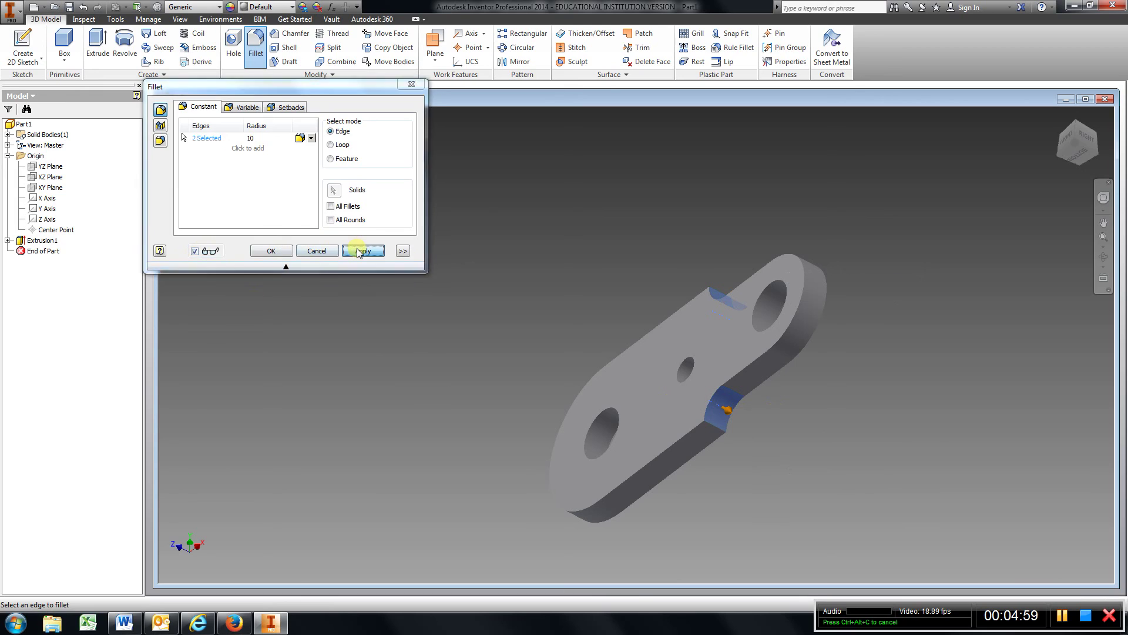
left_click(317, 251)
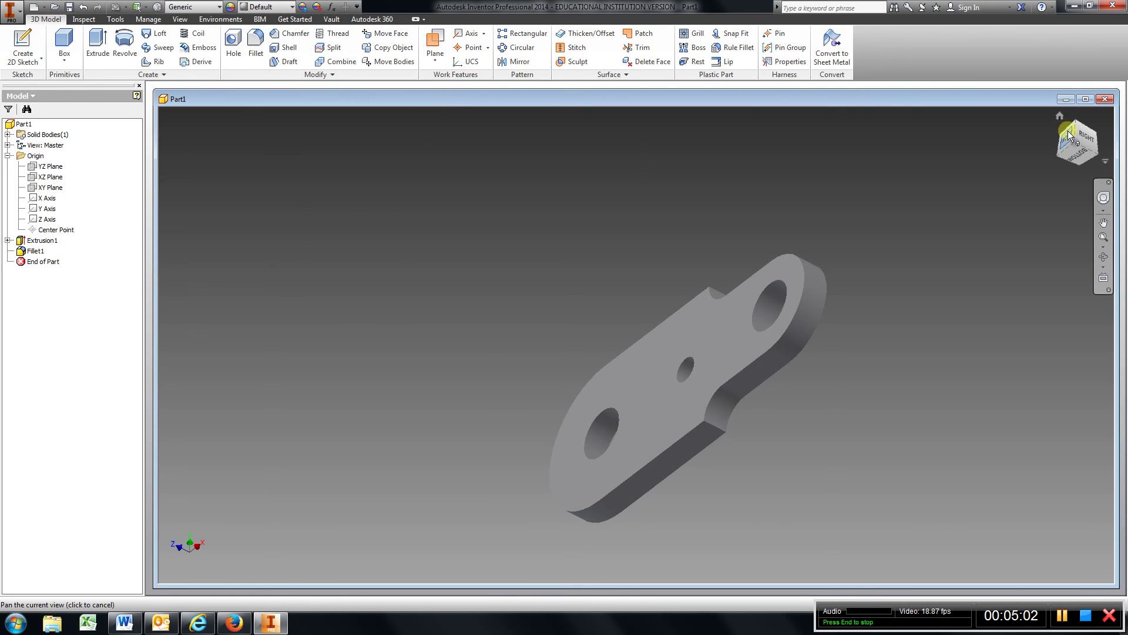
Step: Start a sketch on the plate's front face and draw a 30 mm diameter circle concentric with the hole at the wide end
left_click(1067, 135)
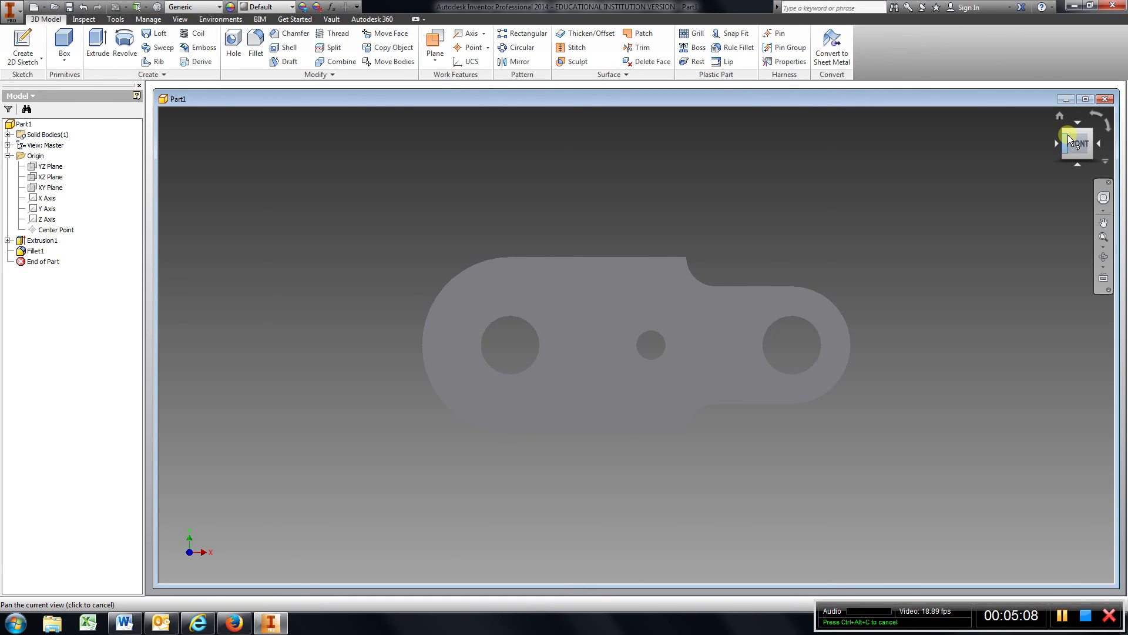
left_click(23, 45)
left_click(605, 302)
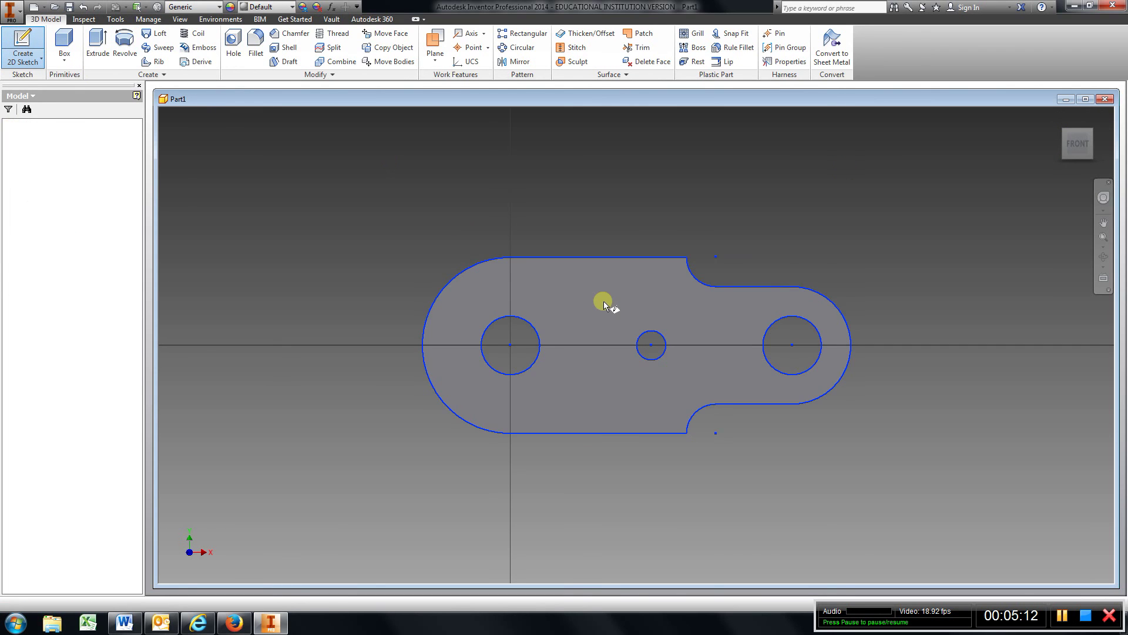
left_click(40, 43)
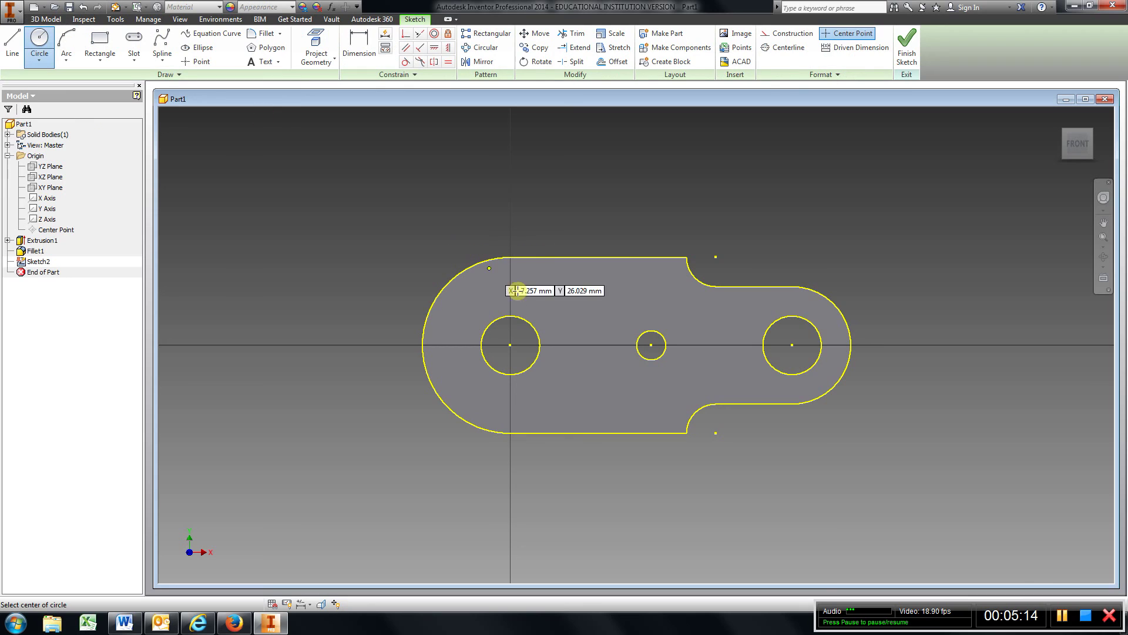
left_click(511, 345)
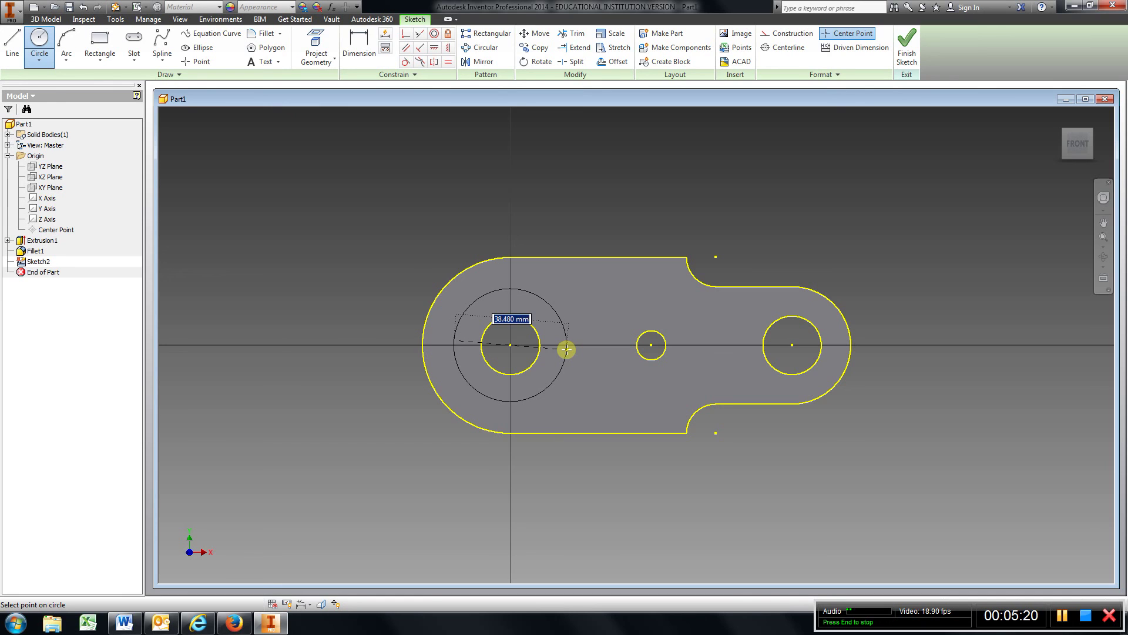
type("30")
key("Return")
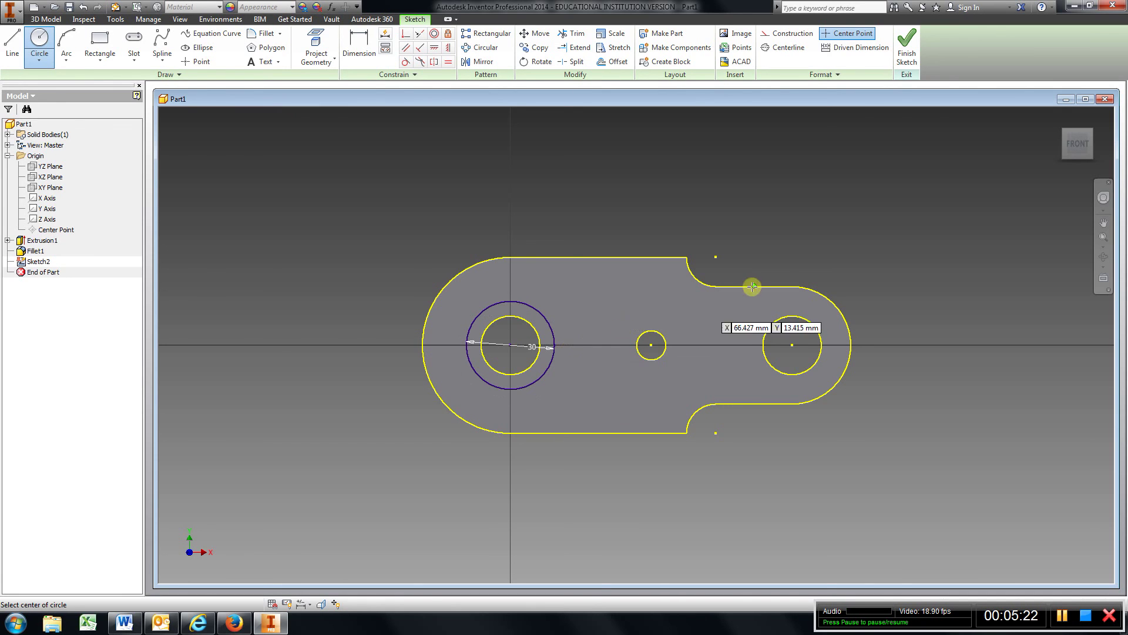
Step: Finish the sketch and extrude the ring around the wide end's hole outward by 5 mm as a raised boss
left_click(910, 48)
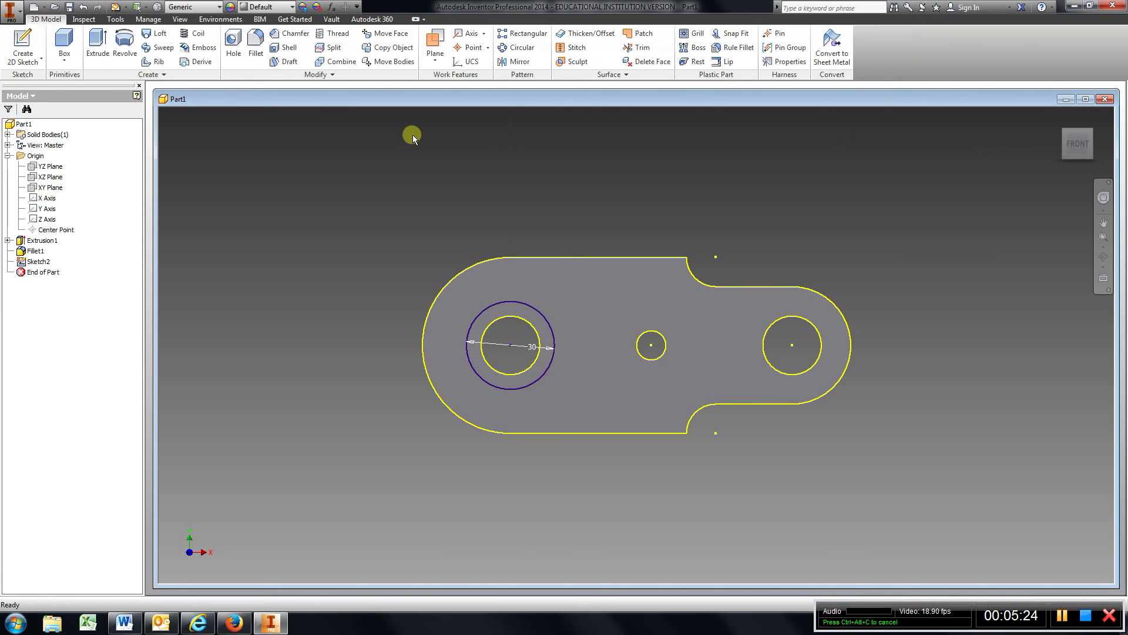
left_click(96, 44)
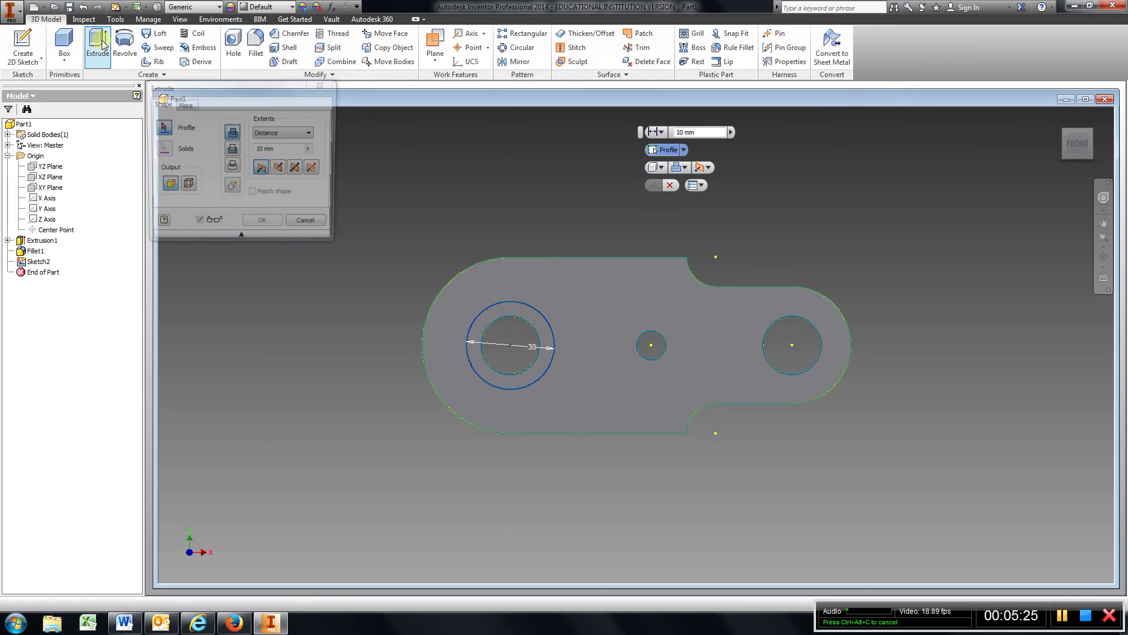
left_click(492, 316)
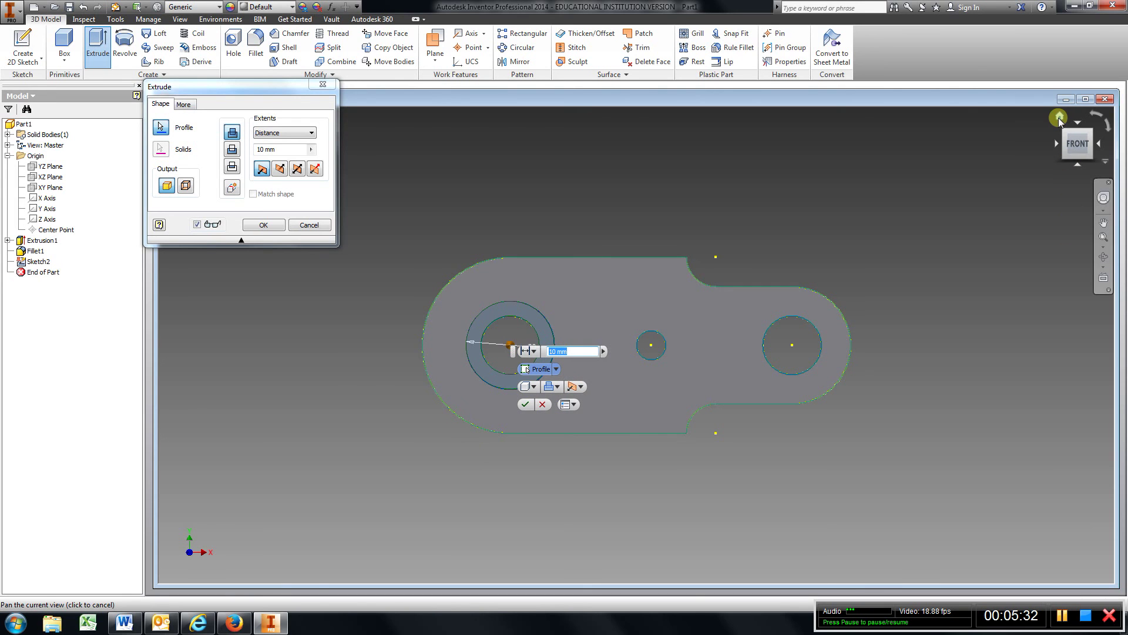
left_click(1059, 118)
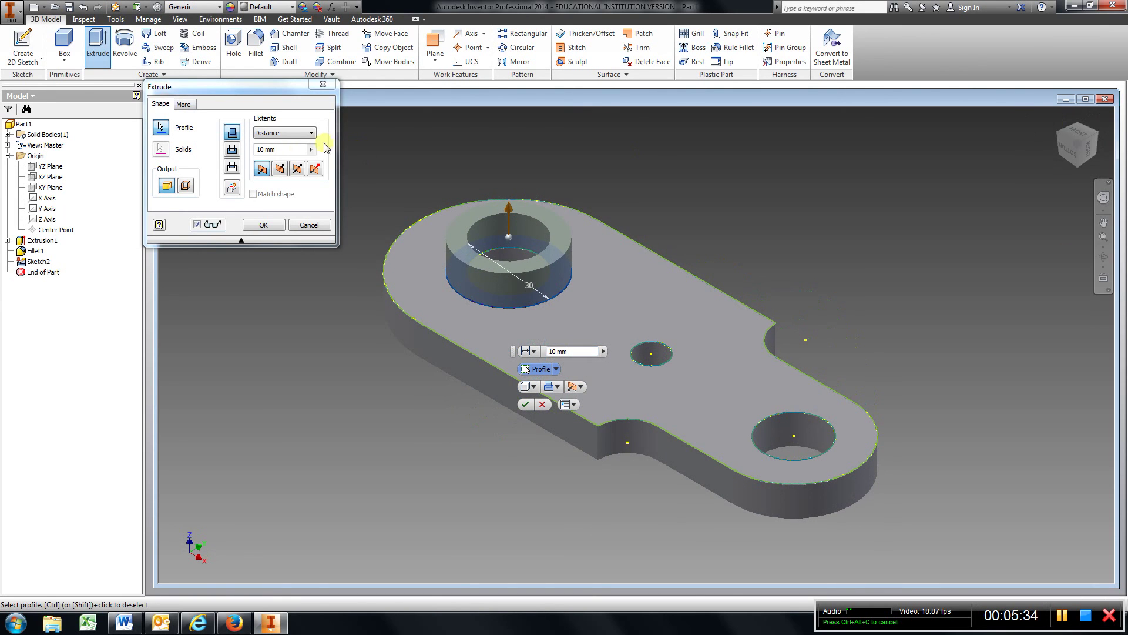
left_click_drag(293, 149, 258, 149)
type("5")
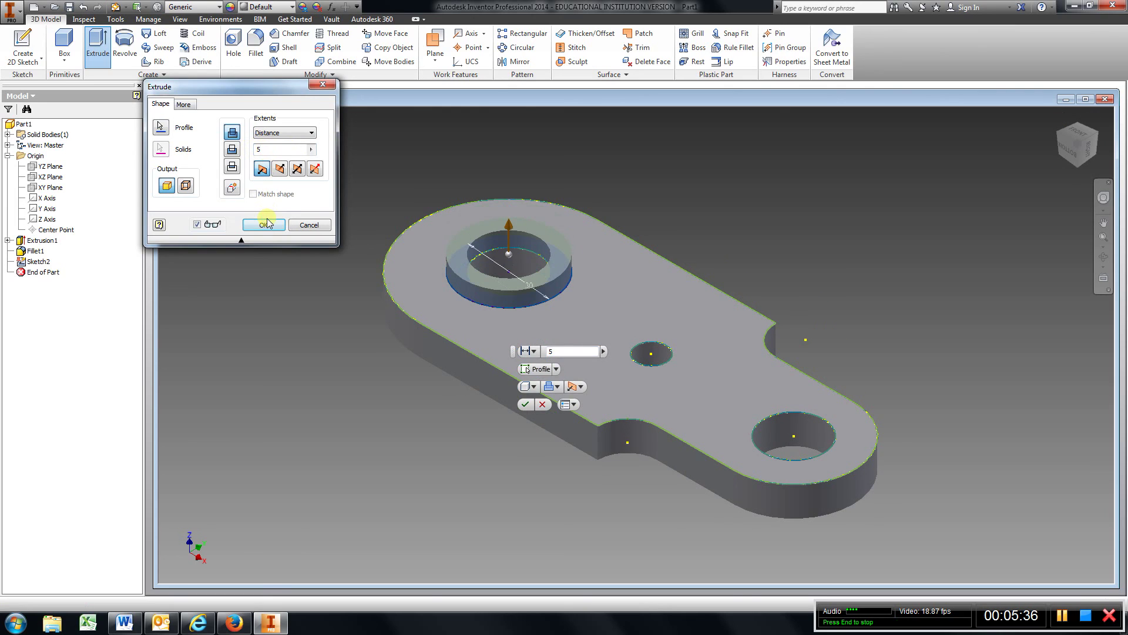
left_click(264, 225)
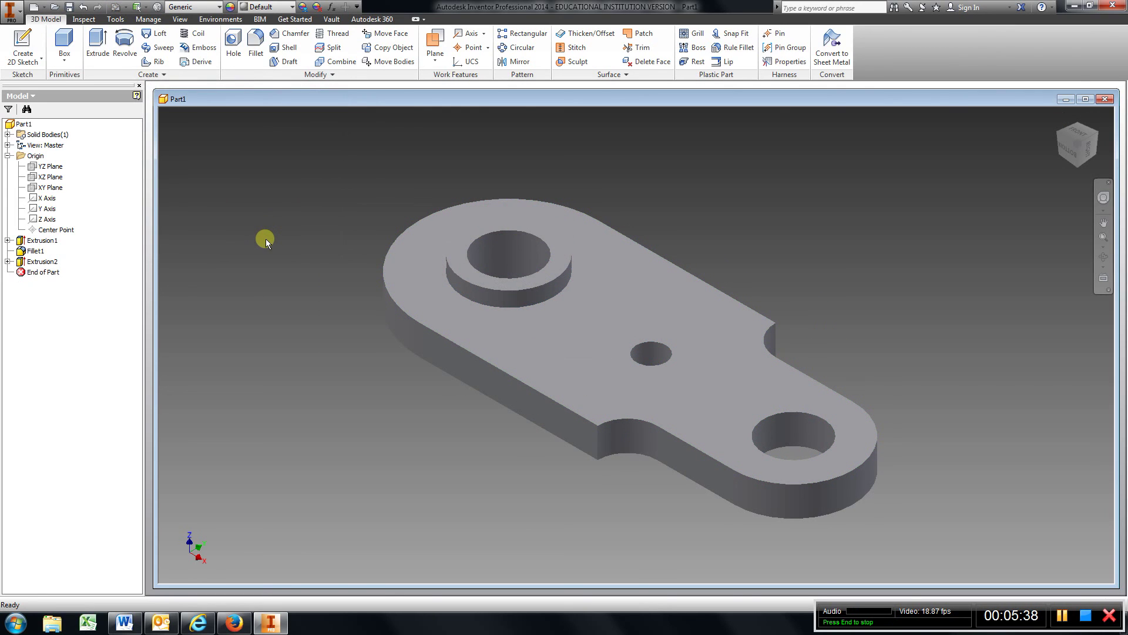